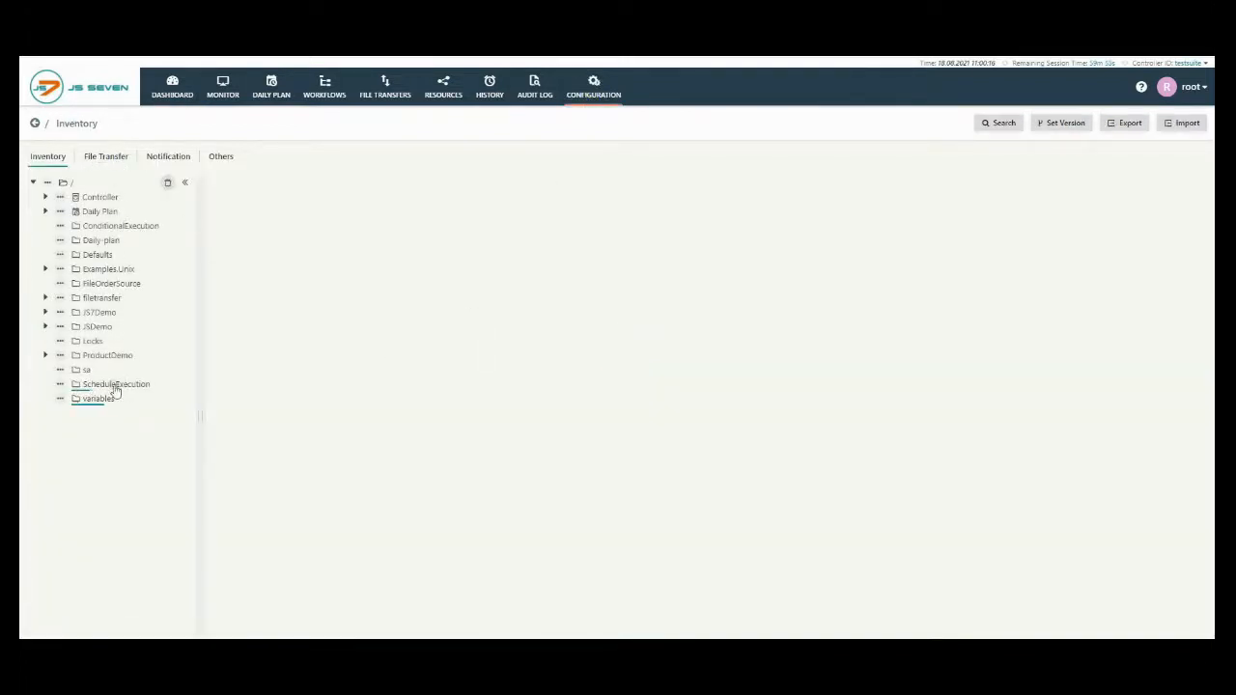
- Open the workflow-scheduled workflow from the Controller objects of the ScheduleExecution folder
left_click(112, 386)
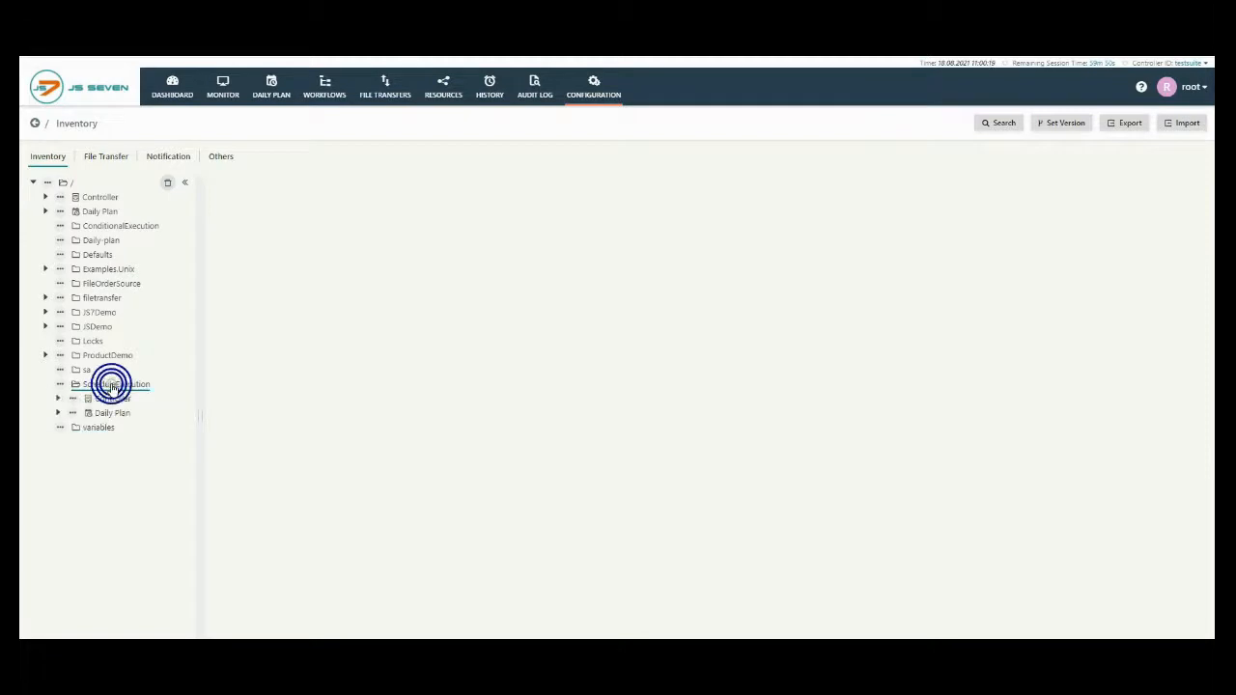
left_click(112, 399)
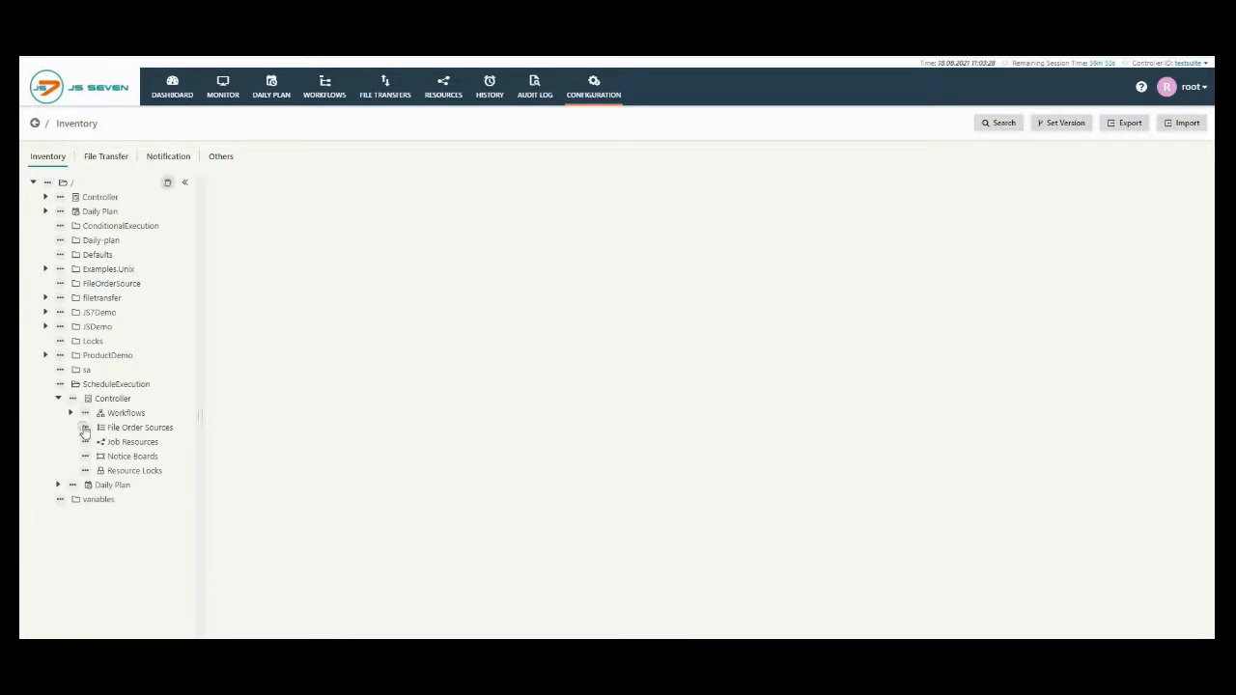
left_click(120, 413)
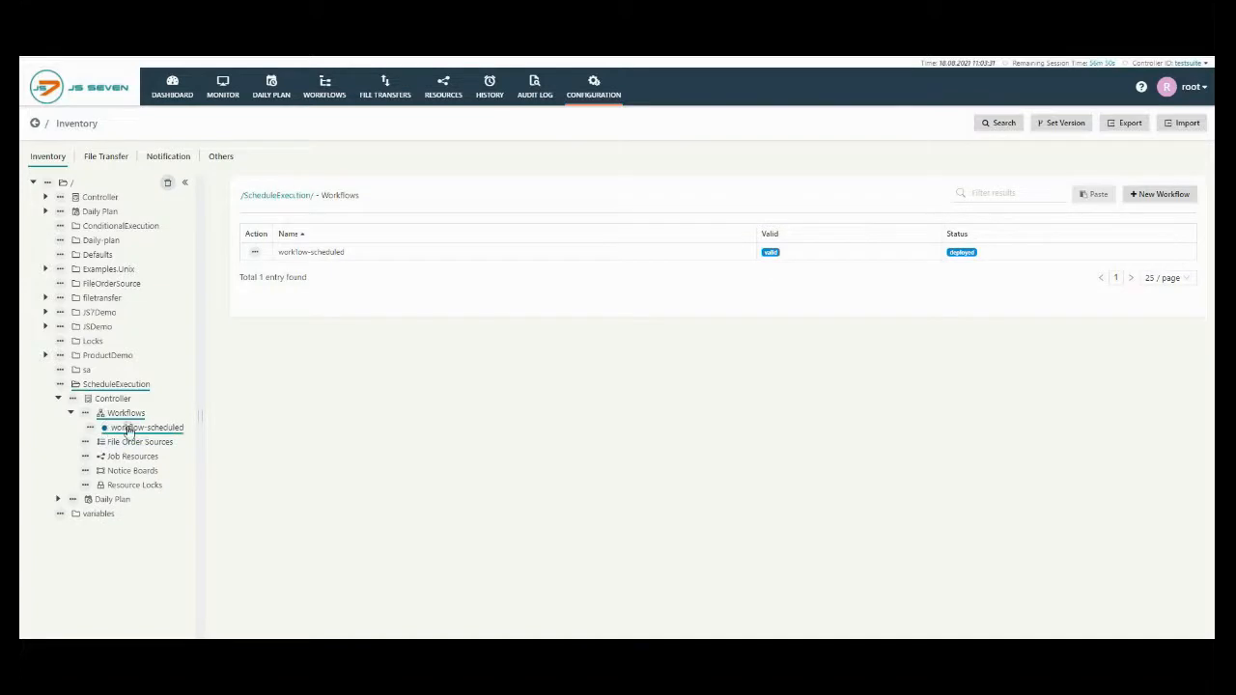
left_click(146, 428)
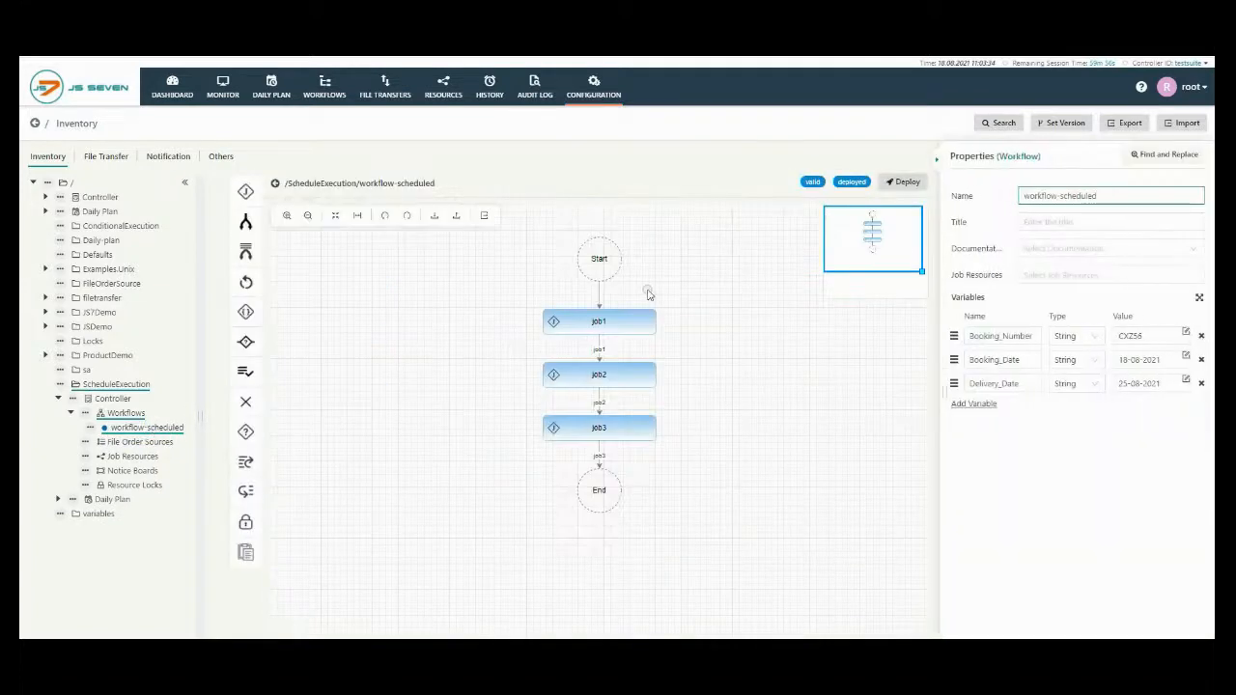
- Review the properties of job1, job2 and job3, and the variables defined for the workflow
left_click(595, 326)
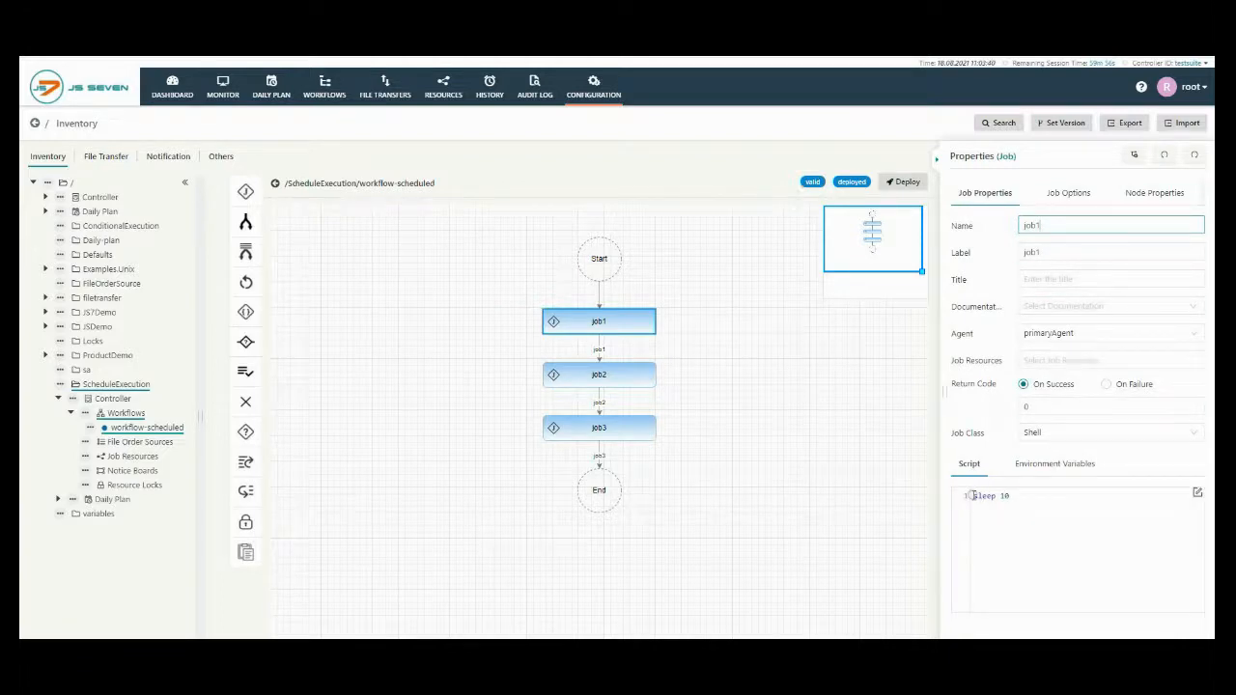
left_click(579, 374)
left_click(593, 436)
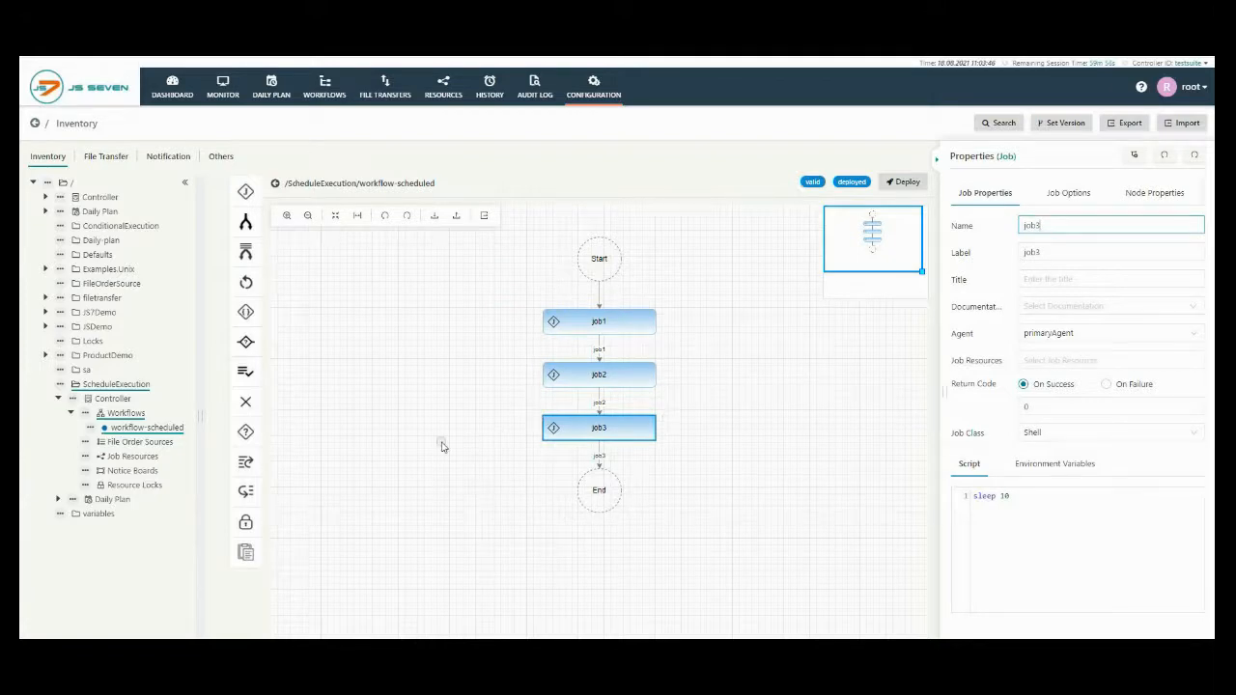
left_click(356, 406)
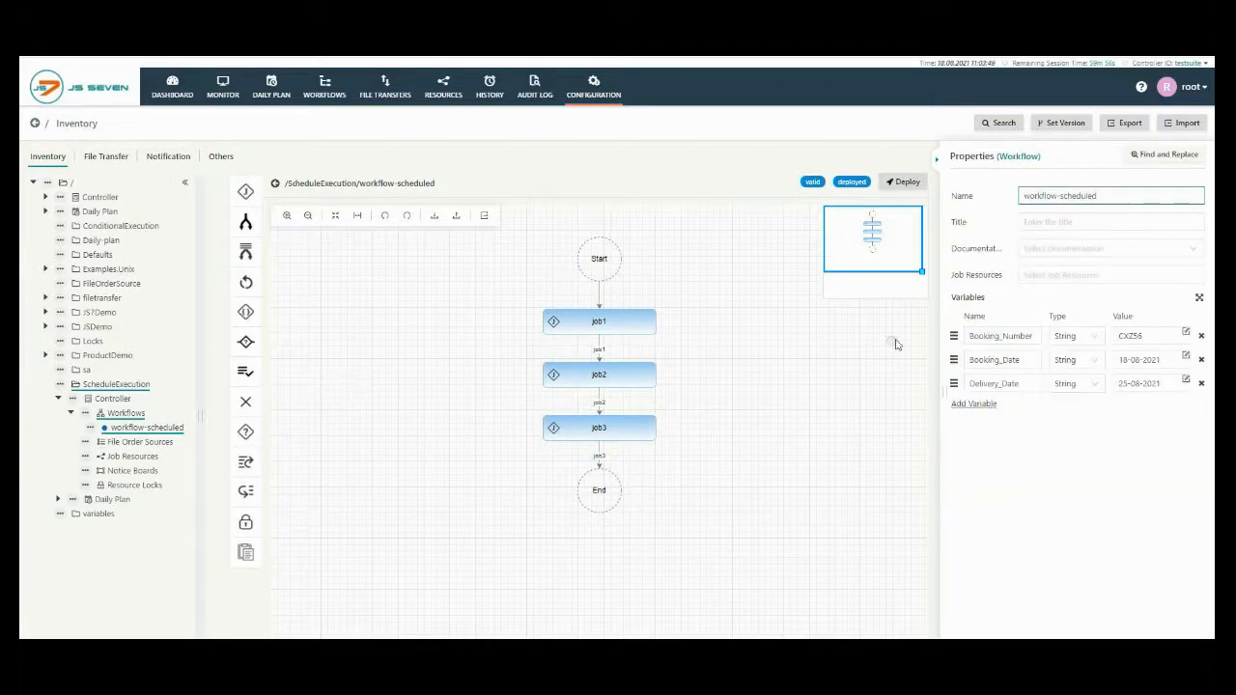
left_click(987, 377)
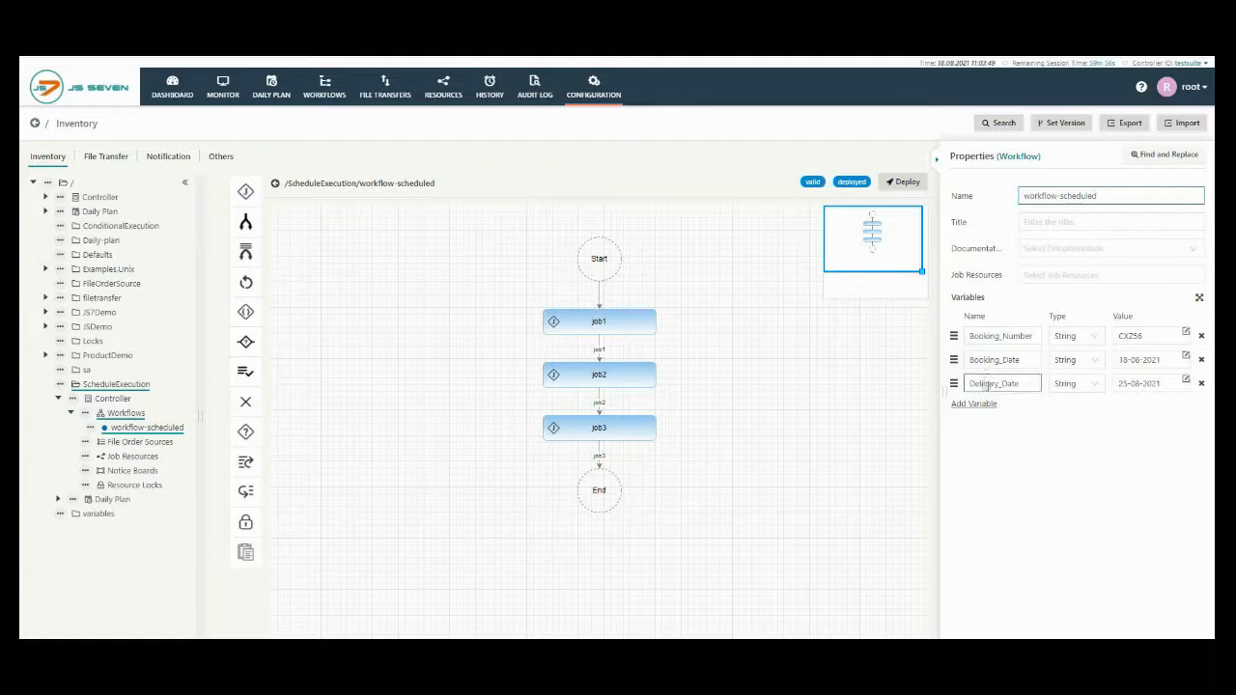
left_click(1158, 384)
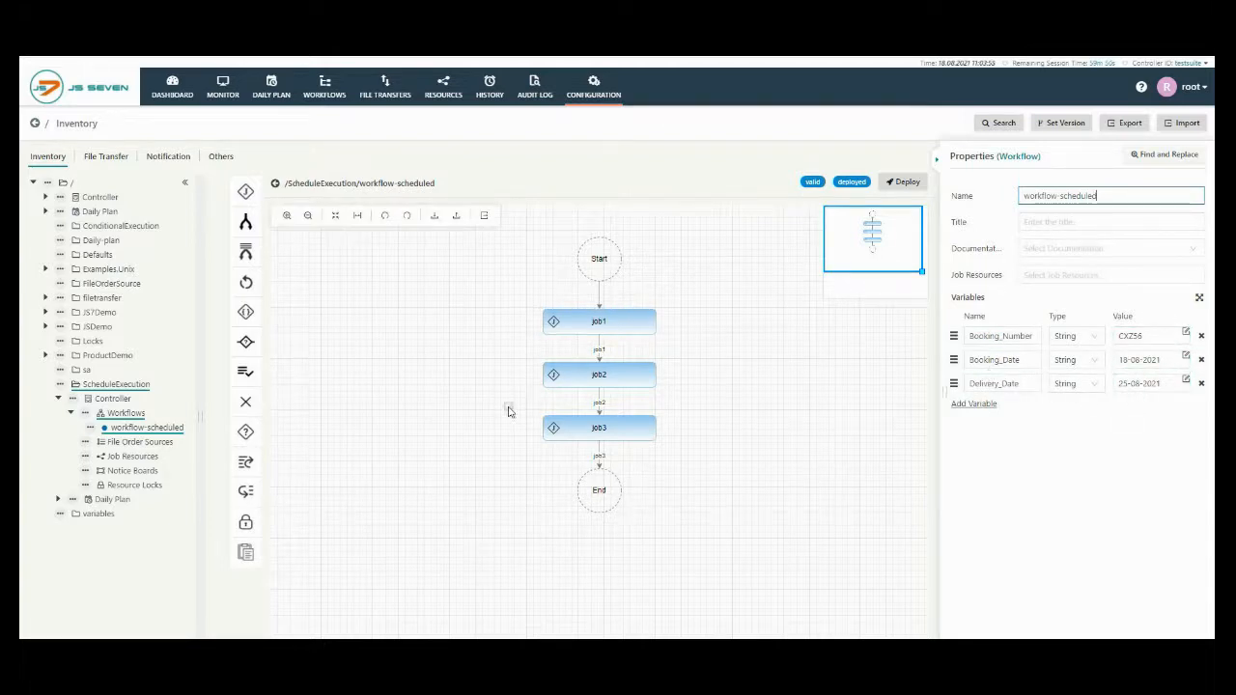
- Create a calendar named BusinessDays under the Daily Plan objects of the ScheduleExecution folder
left_click(111, 500)
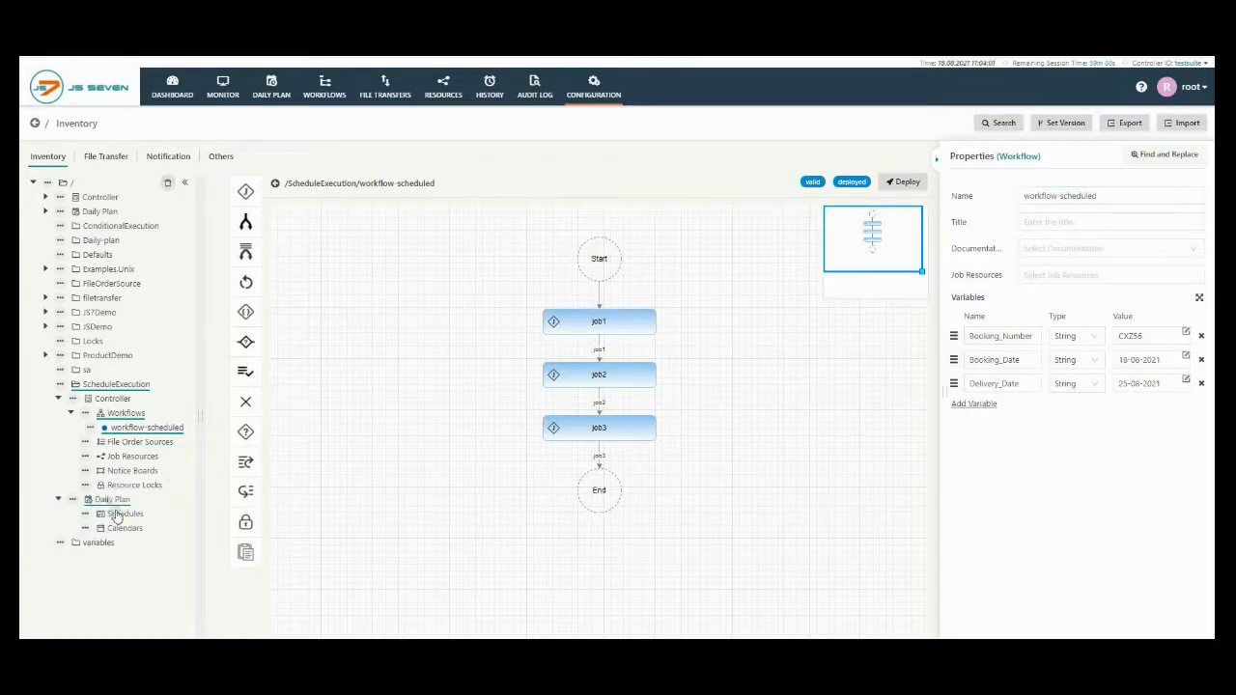
left_click(115, 514)
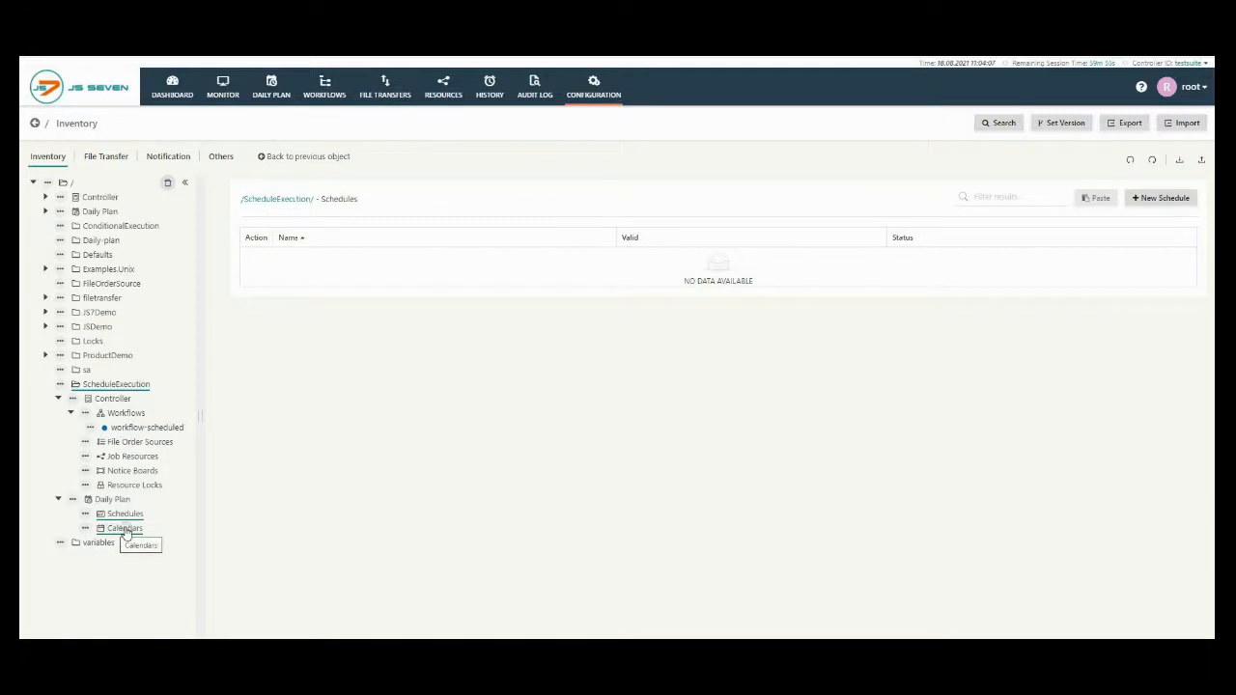
left_click(126, 531)
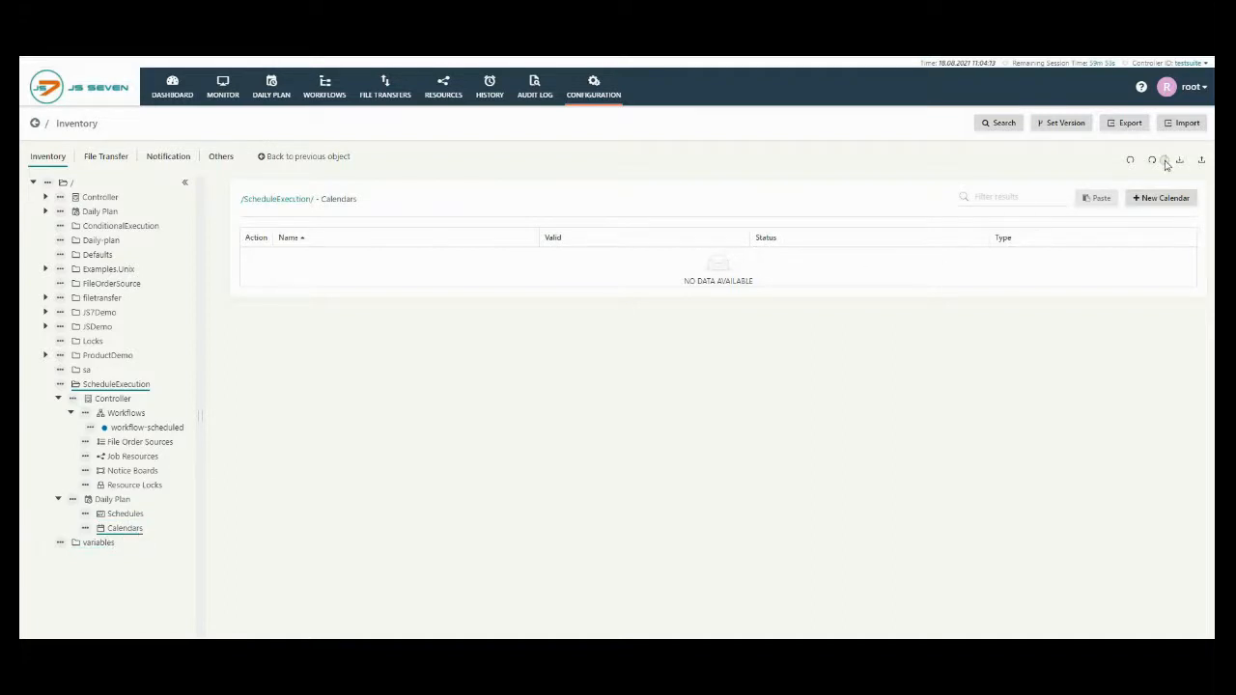
left_click(1147, 198)
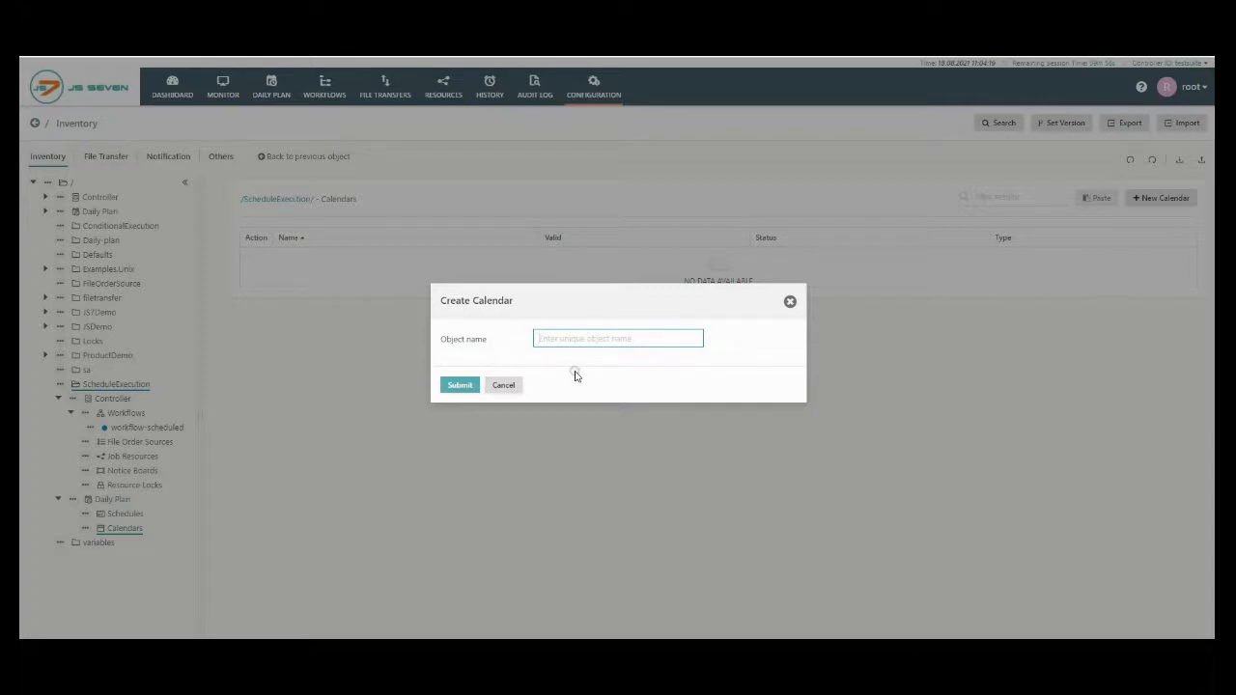
type("BusinessDays")
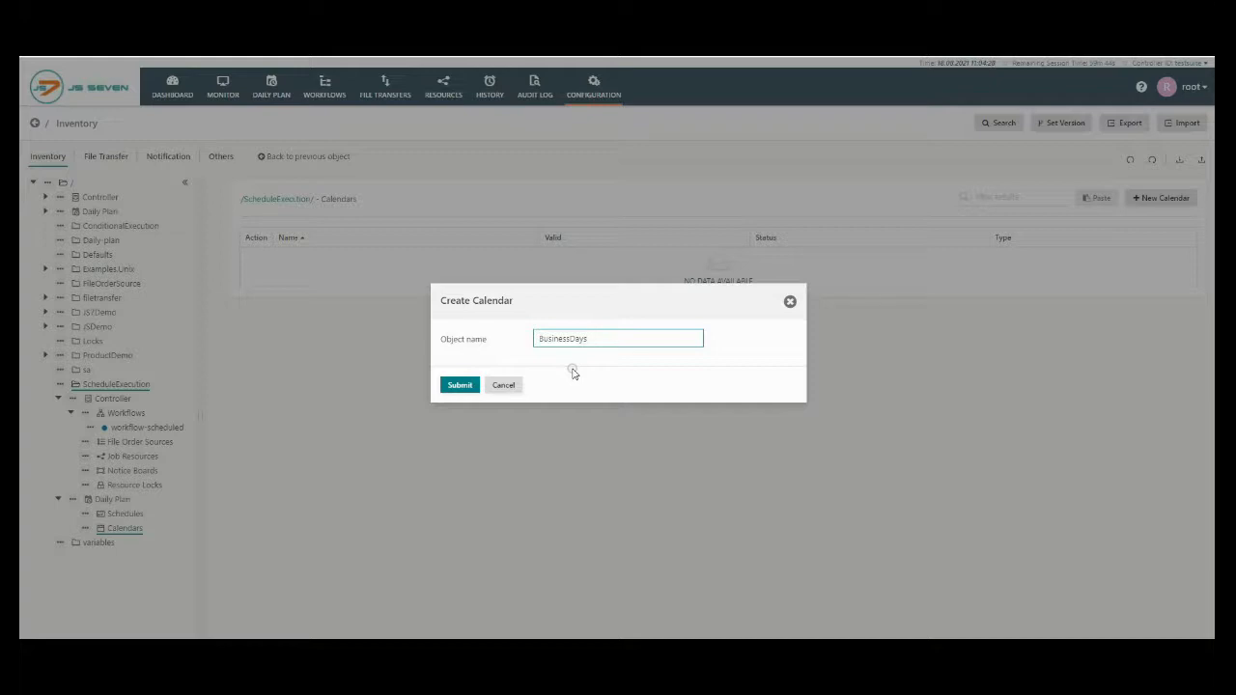
left_click(456, 386)
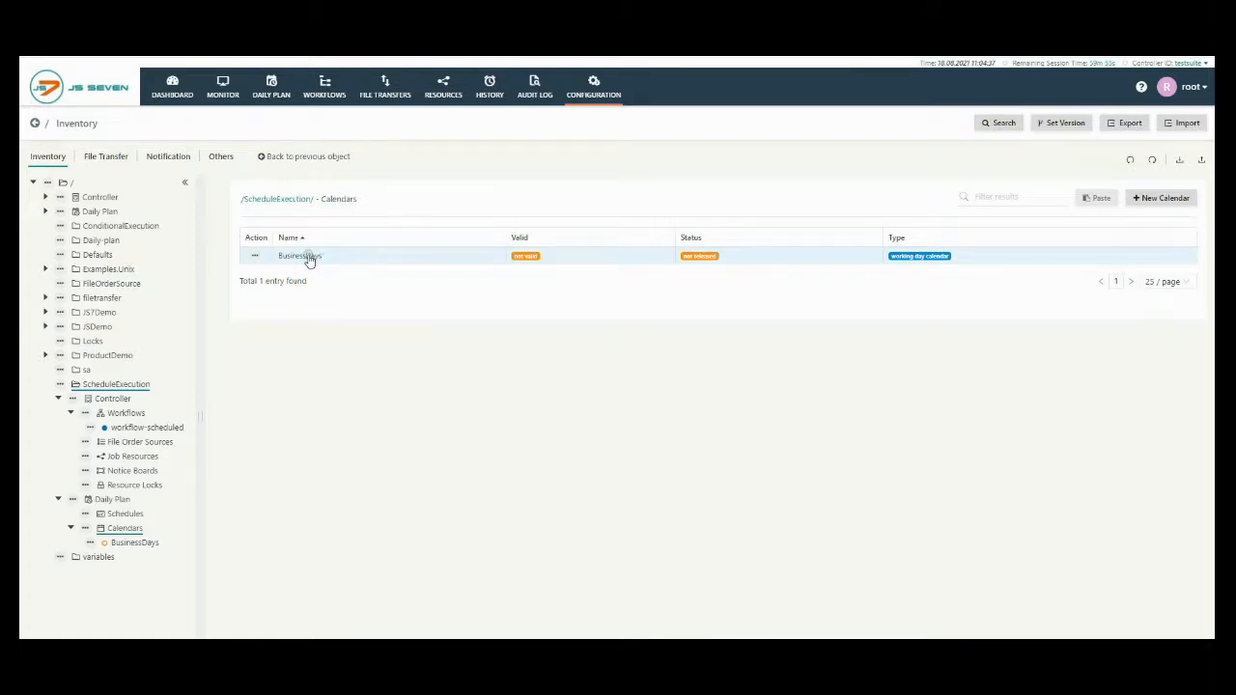
- Open the BusinessDays calendar and set its validity period from 01.08.2021 to 31.12.2021
left_click(307, 257)
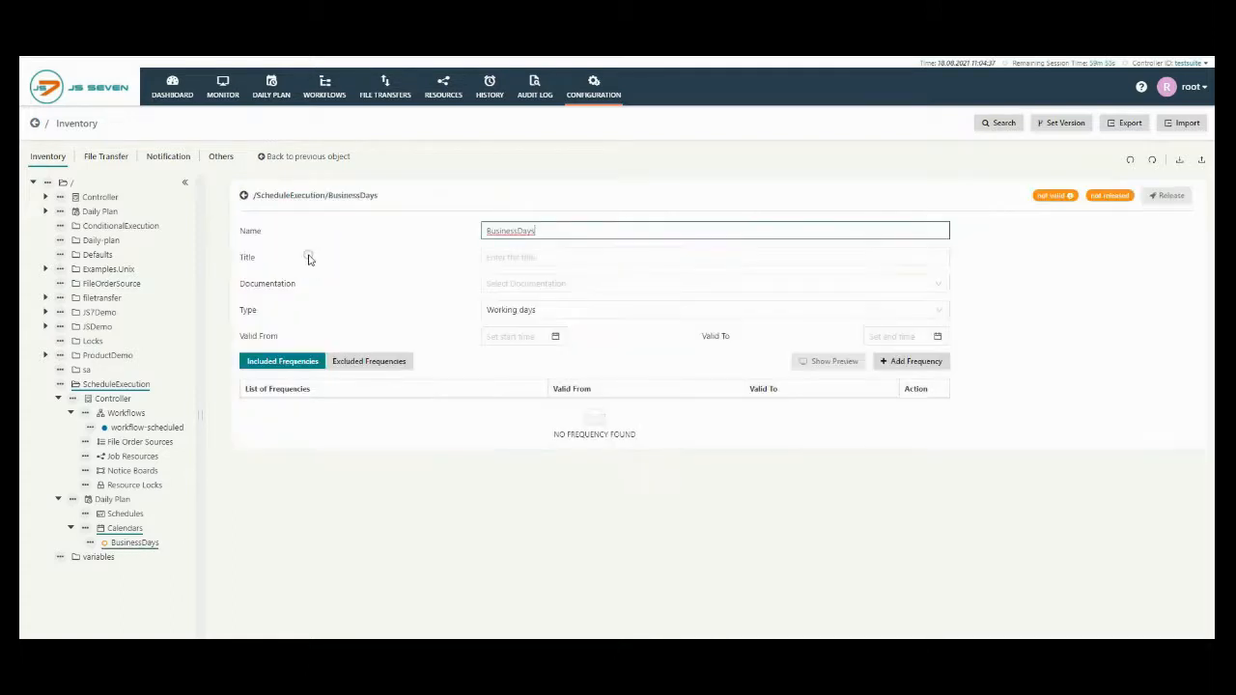
left_click(557, 337)
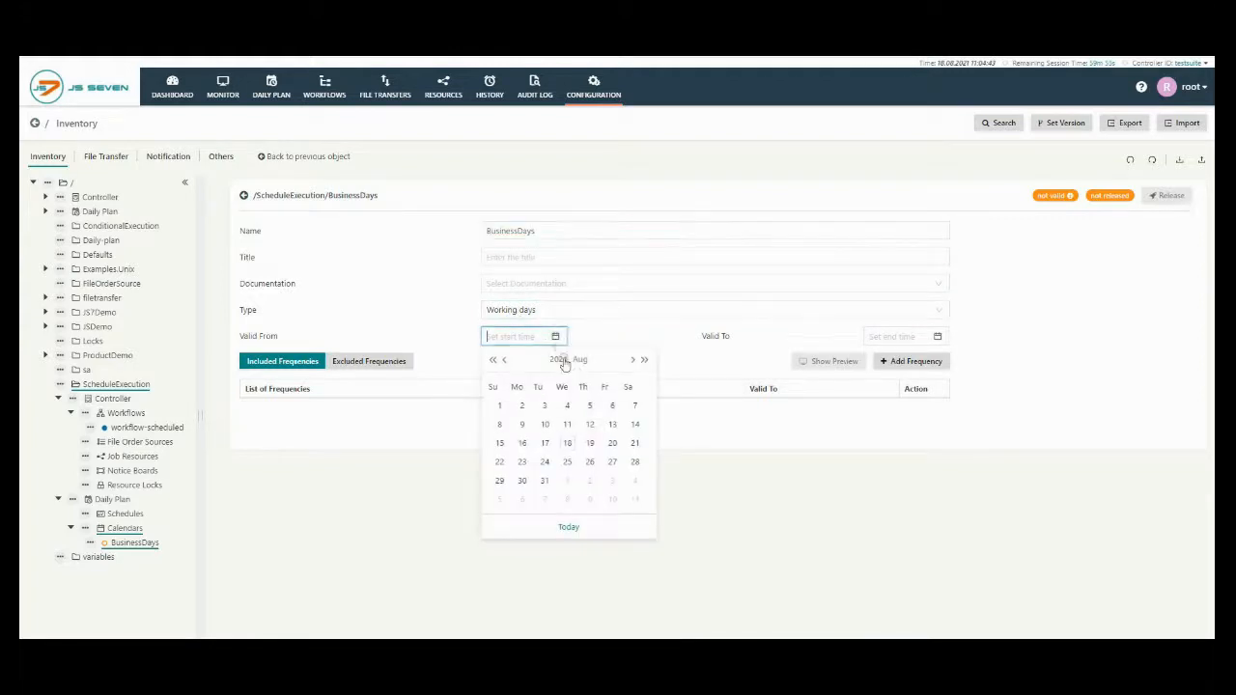
left_click(502, 411)
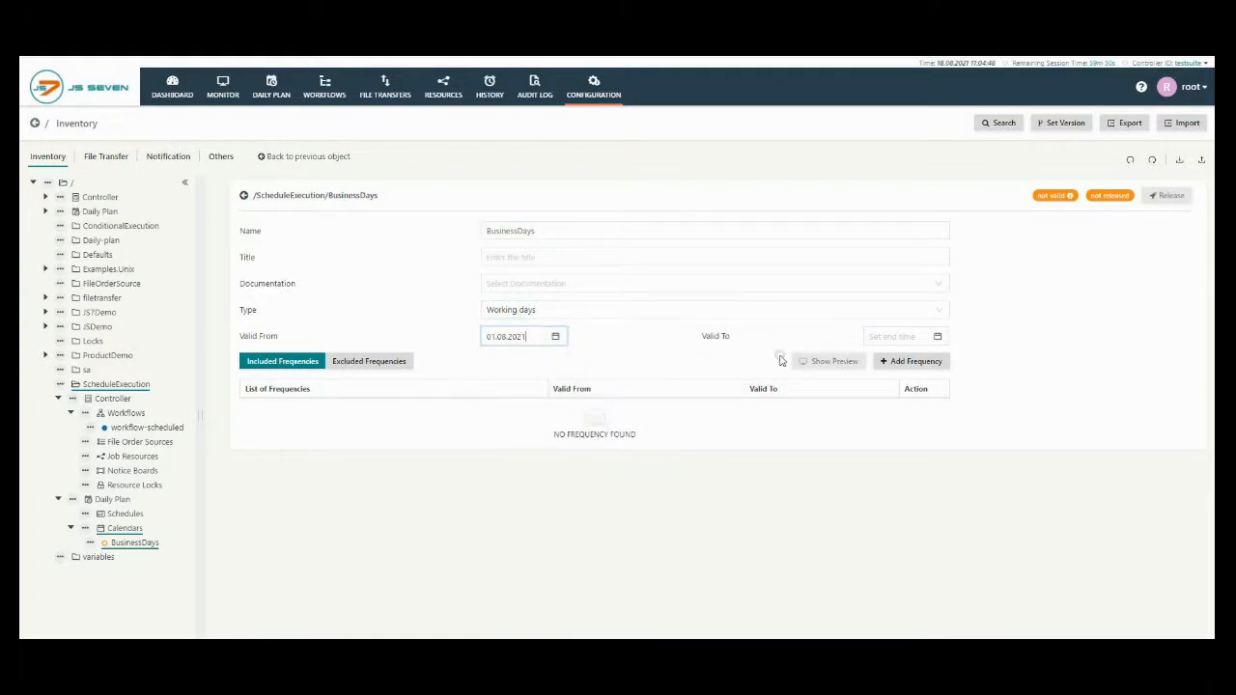
left_click(937, 336)
left_click(1014, 359)
left_click(1014, 359)
left_click(1016, 360)
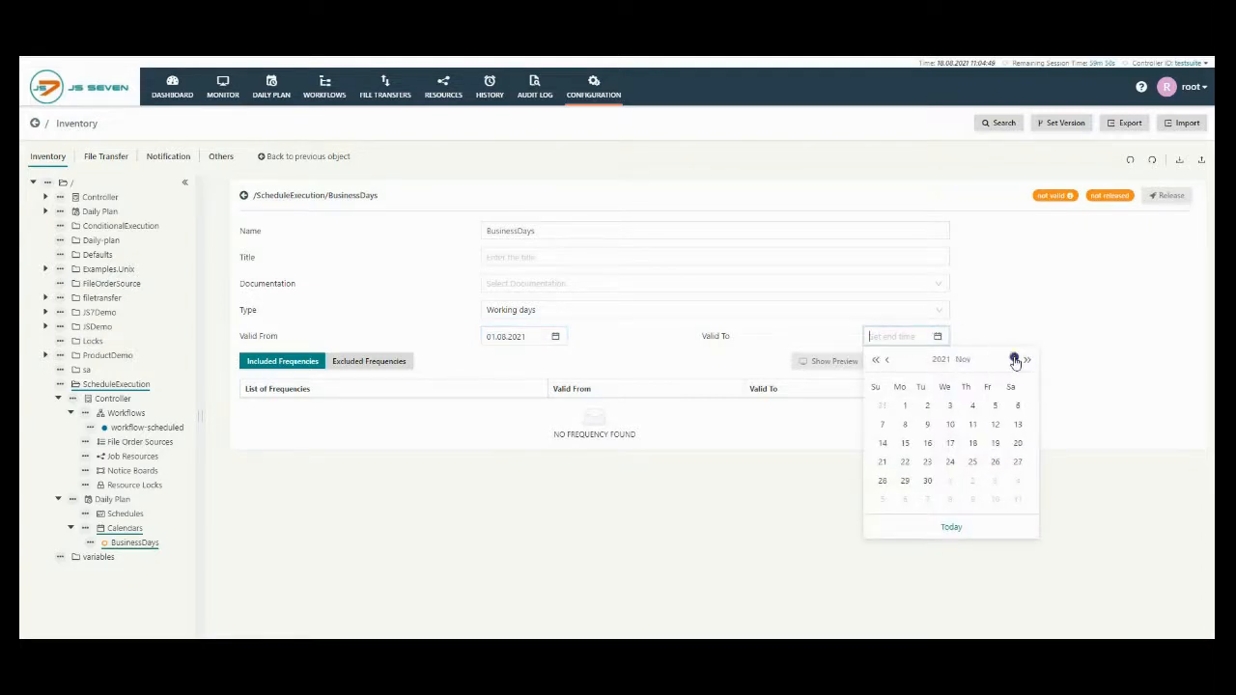
left_click(1016, 360)
left_click(995, 481)
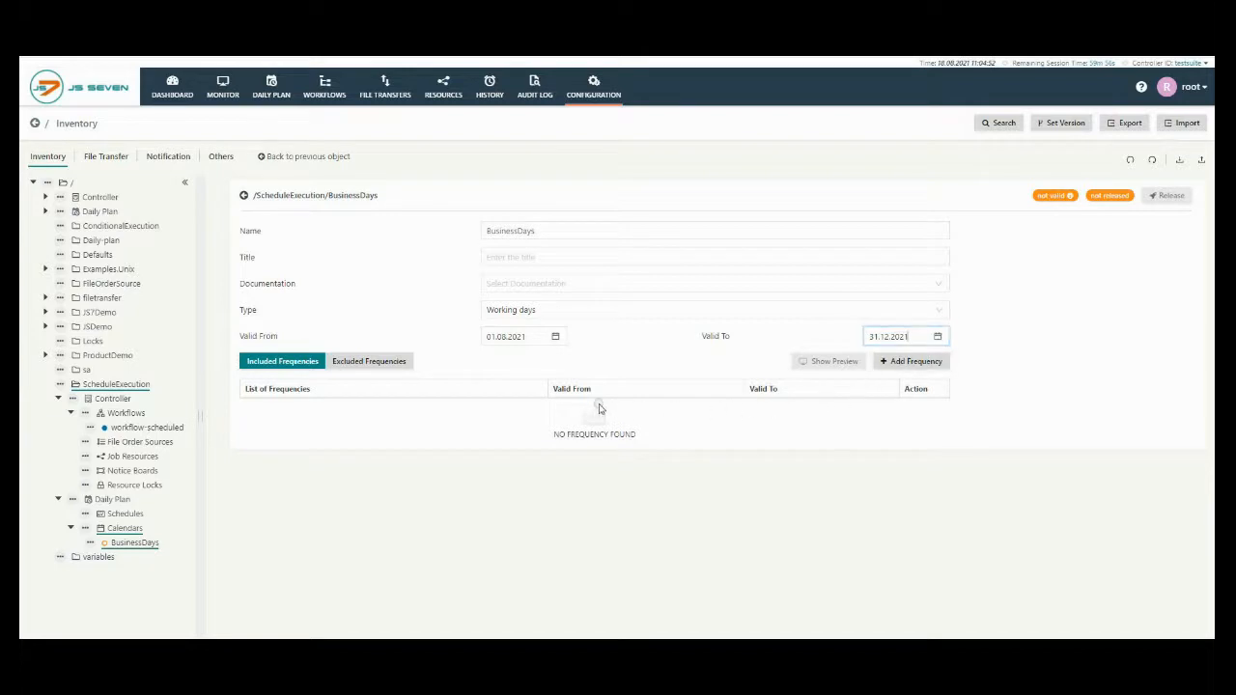
- Add an included weekday frequency for Monday through Friday to the BusinessDays calendar and release it
left_click(294, 365)
left_click(912, 361)
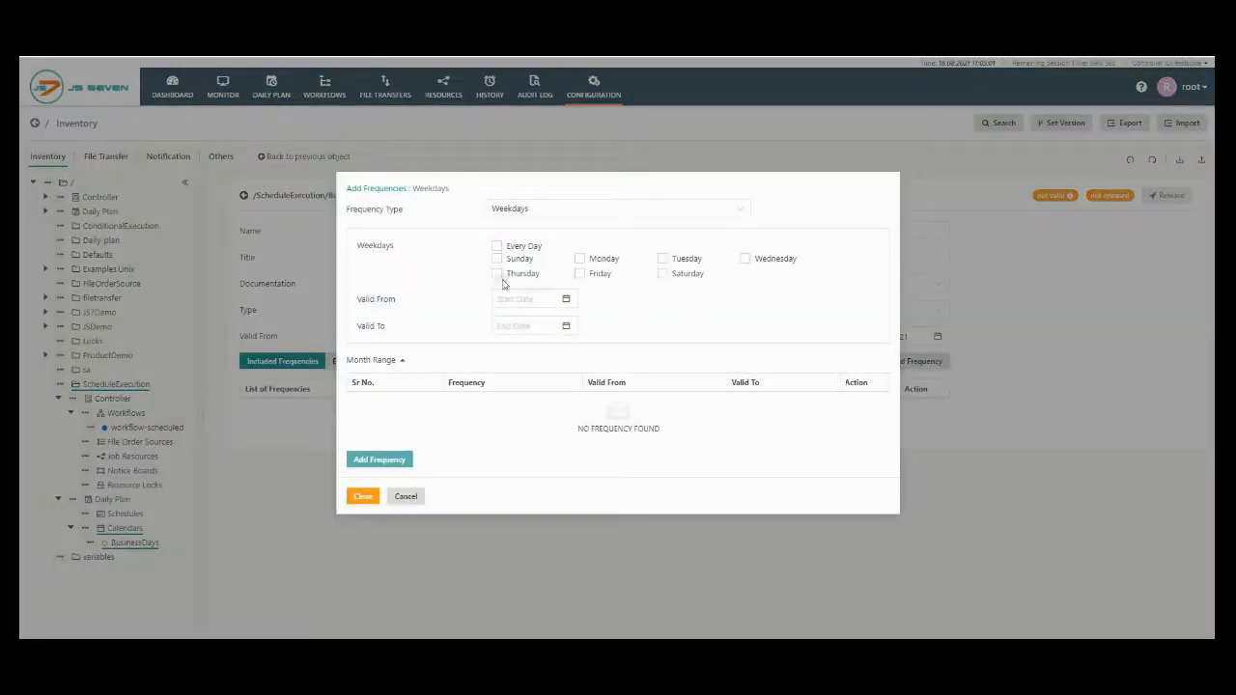
left_click(588, 261)
left_click(705, 263)
left_click(777, 261)
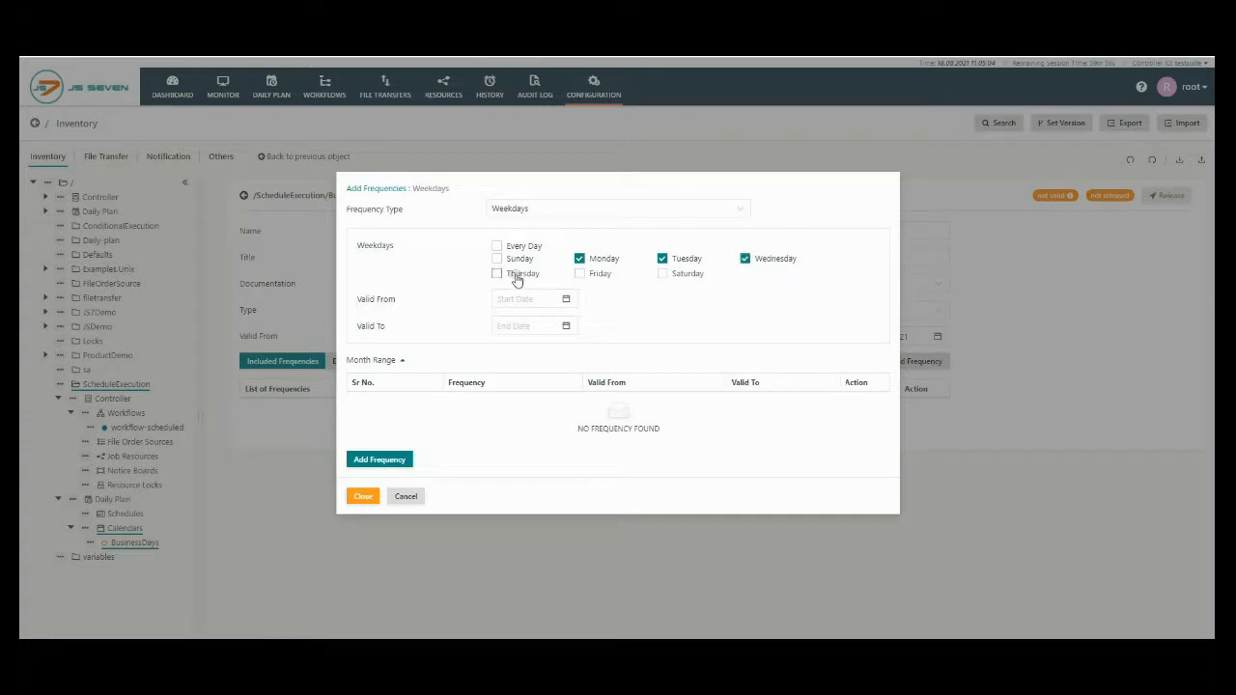
left_click(514, 275)
left_click(596, 277)
left_click(396, 456)
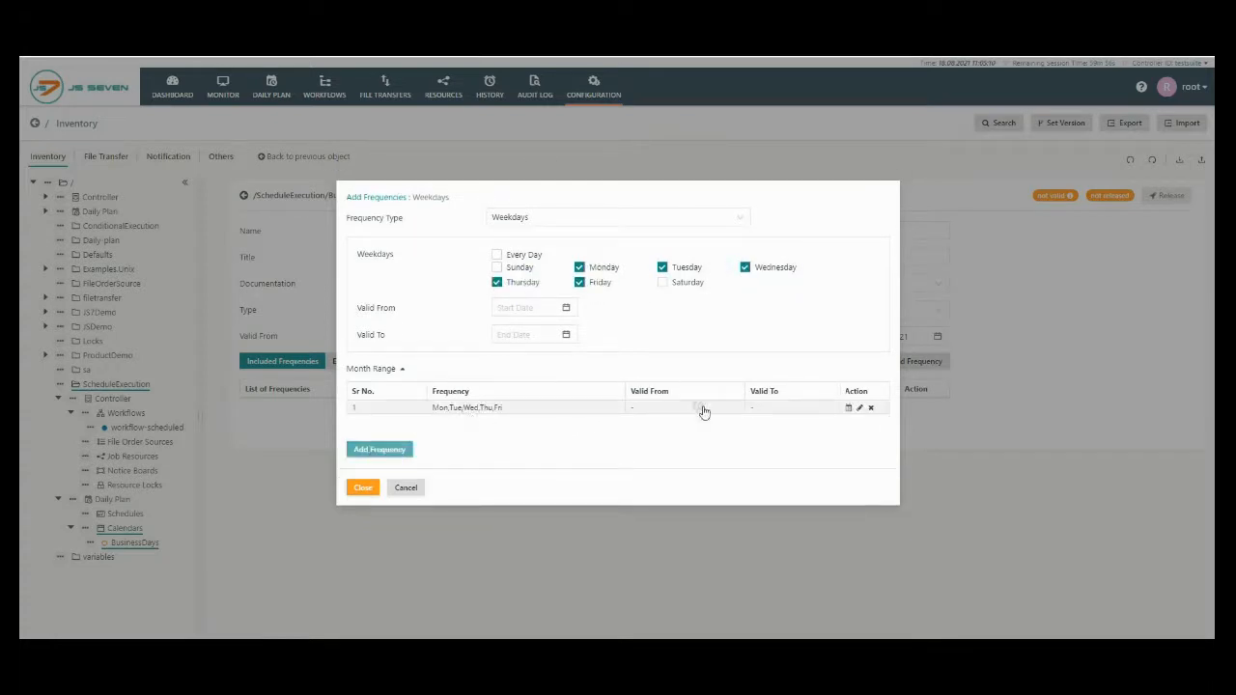
left_click(362, 488)
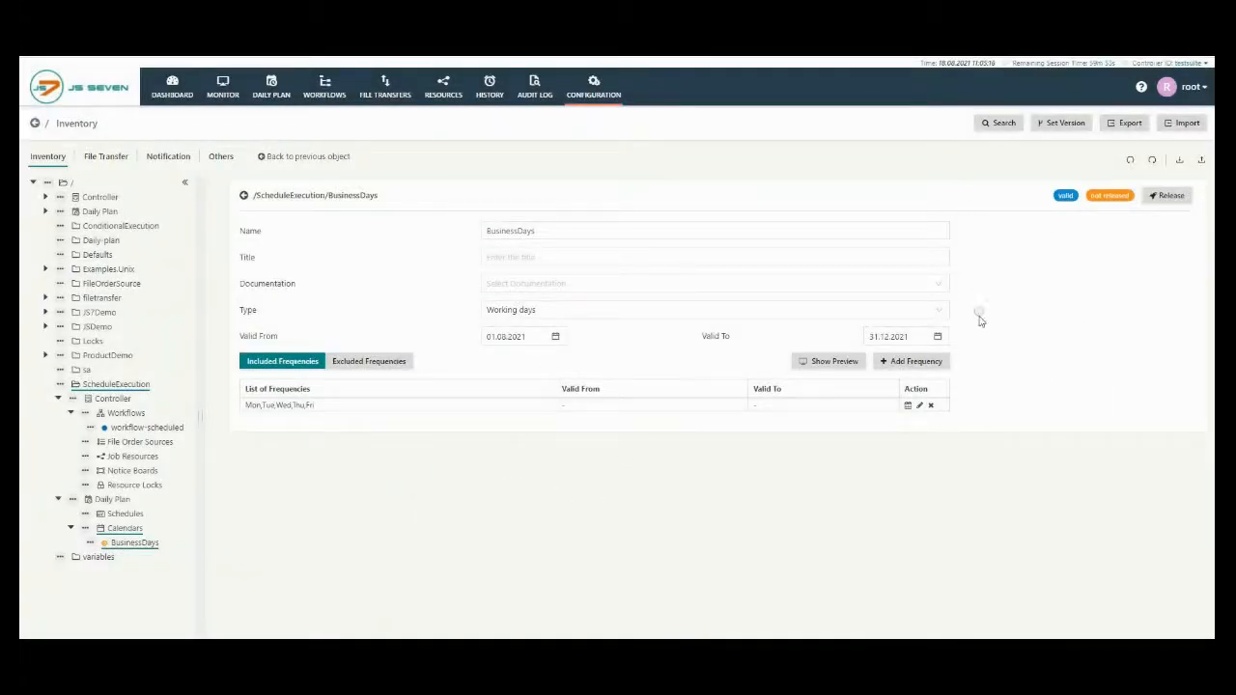
left_click(1173, 198)
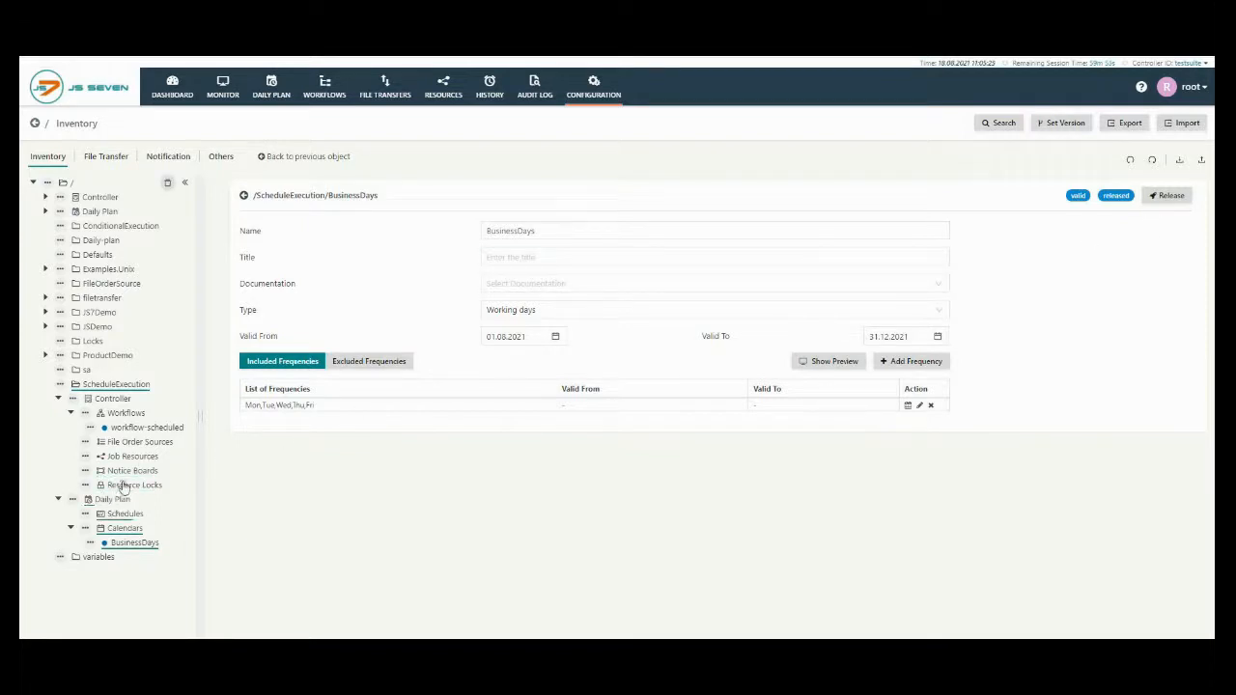
- Create a schedule named BusinessDays-schedule under the Daily Plan objects of the ScheduleExecution folder
left_click(129, 516)
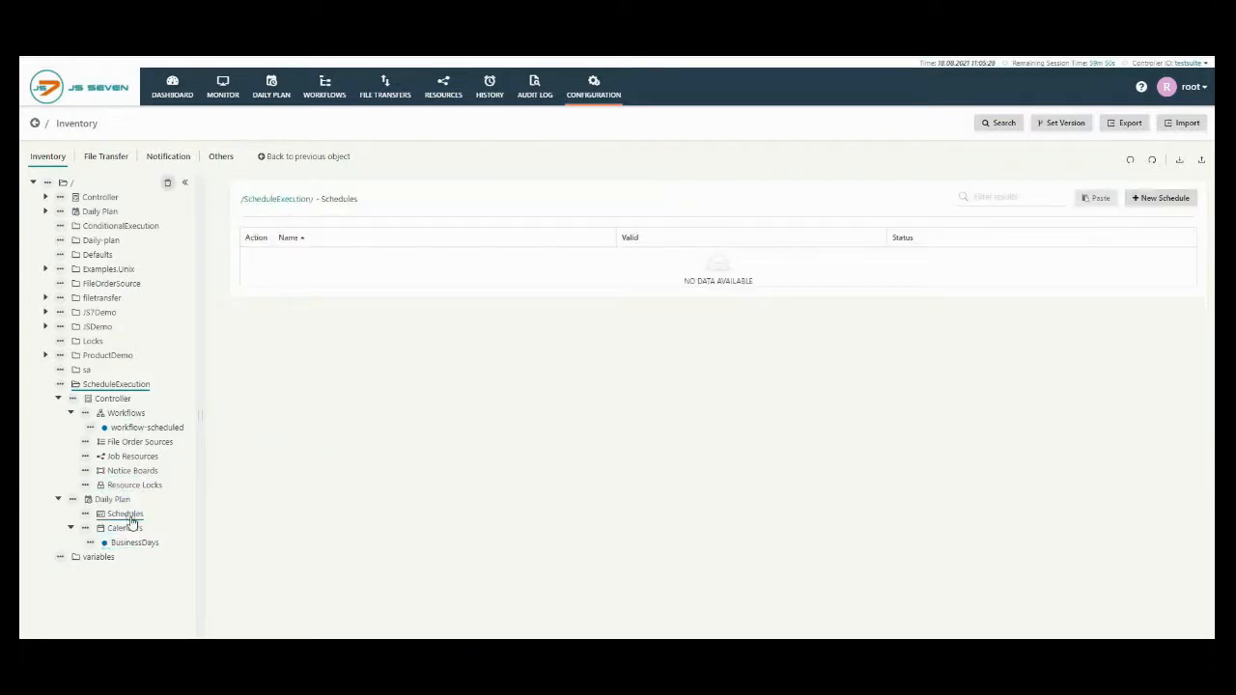
left_click(1159, 200)
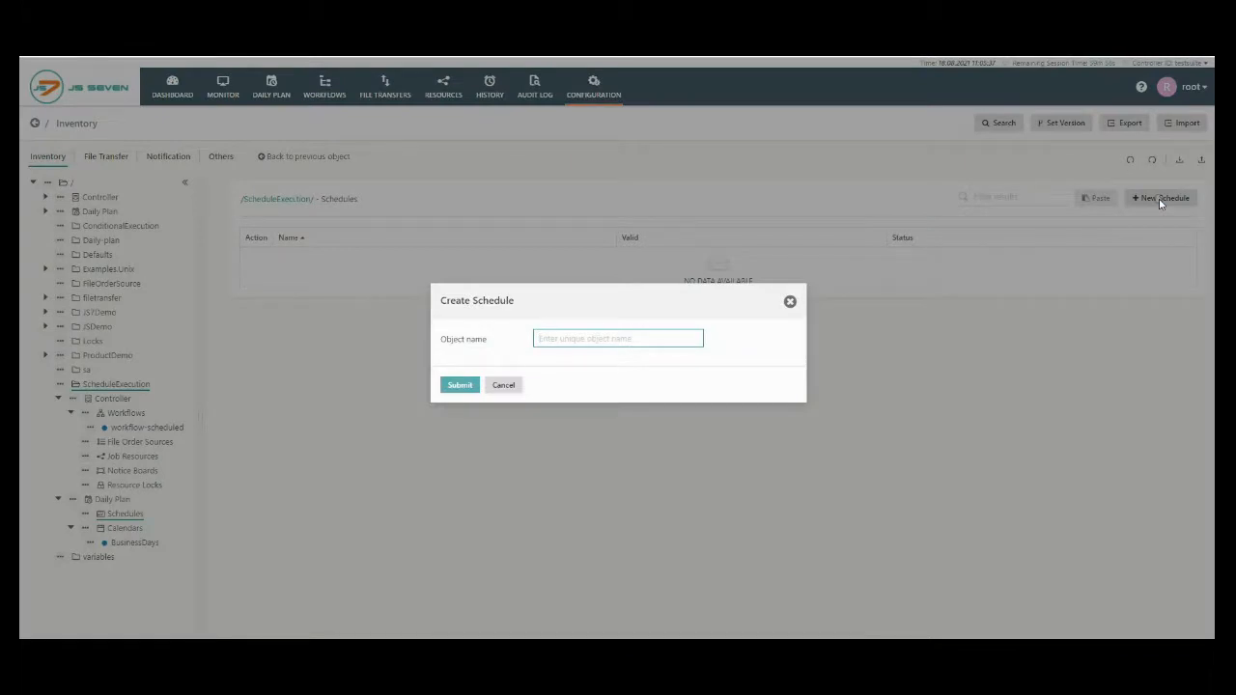
type("BusinessDays")
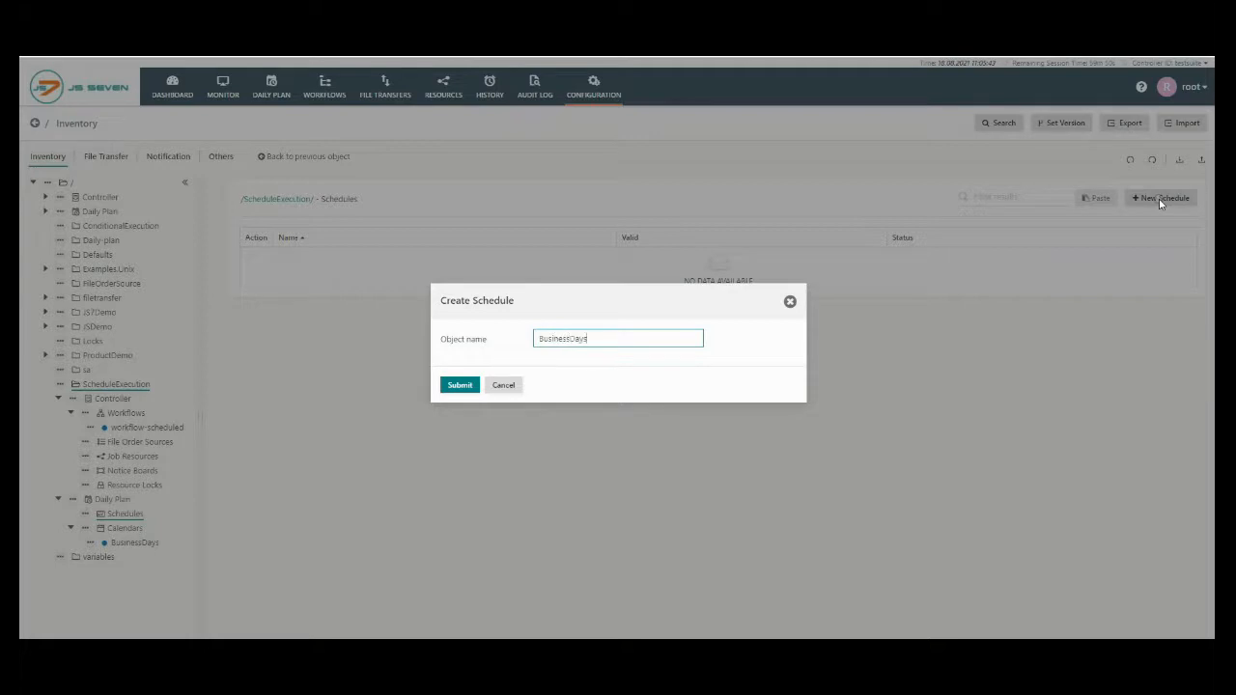
type("-schedule")
left_click(463, 389)
left_click(460, 386)
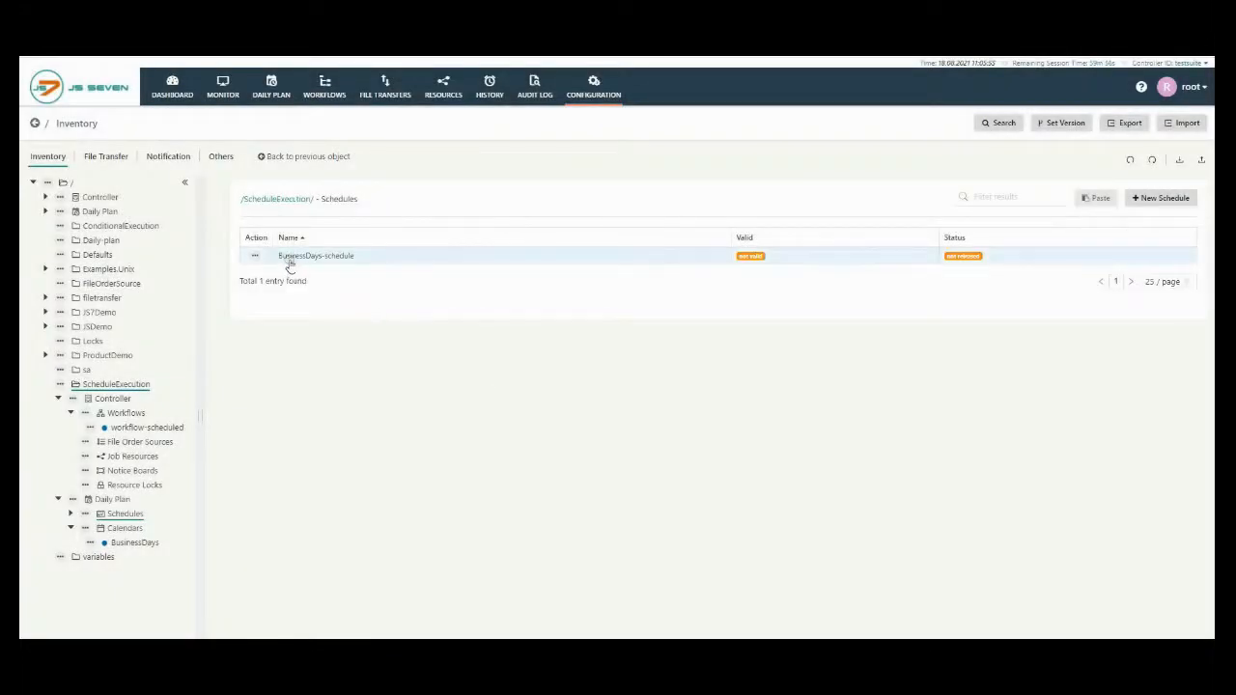
- Open BusinessDays-schedule and assign it the workflow-scheduled workflow from the ScheduleExecution folder
left_click(289, 259)
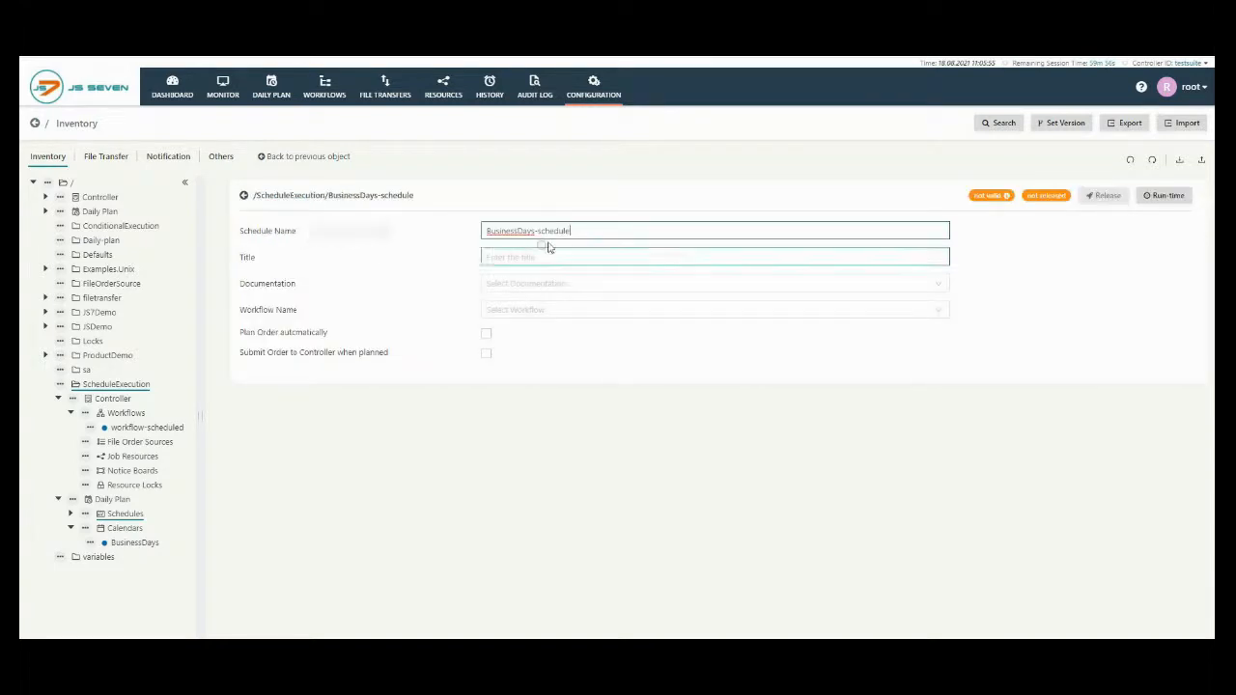
left_click(499, 303)
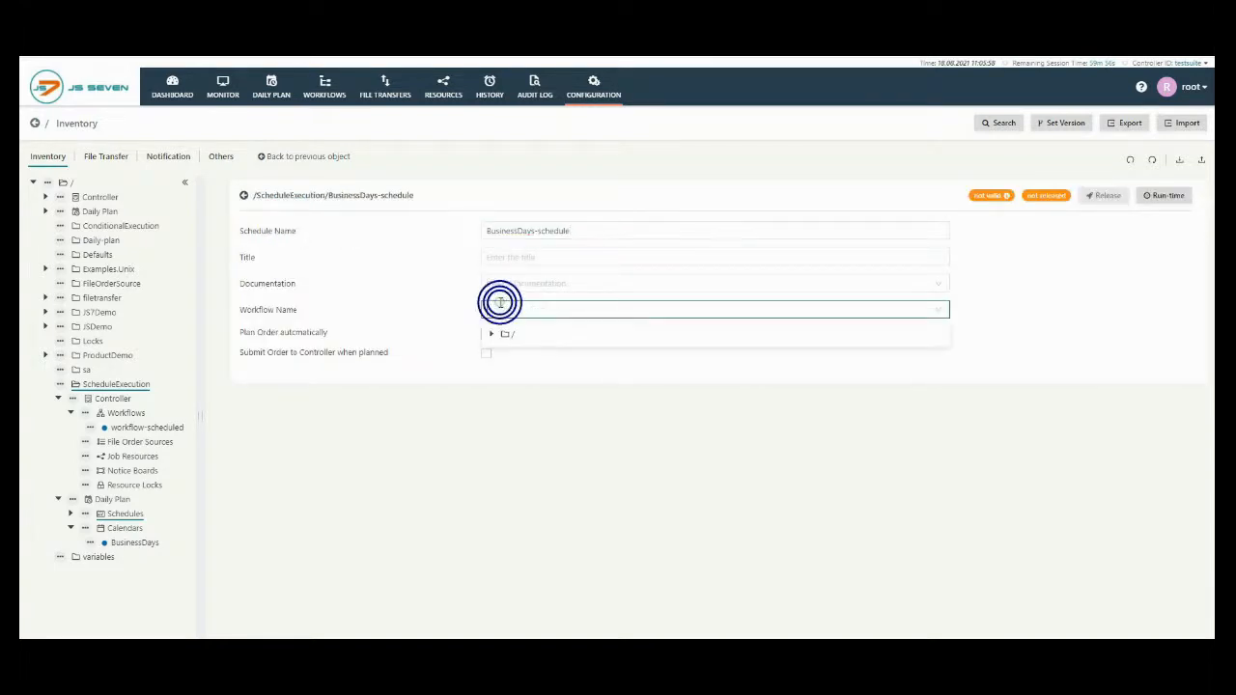
left_click(502, 336)
scroll(552, 429, "down", 3)
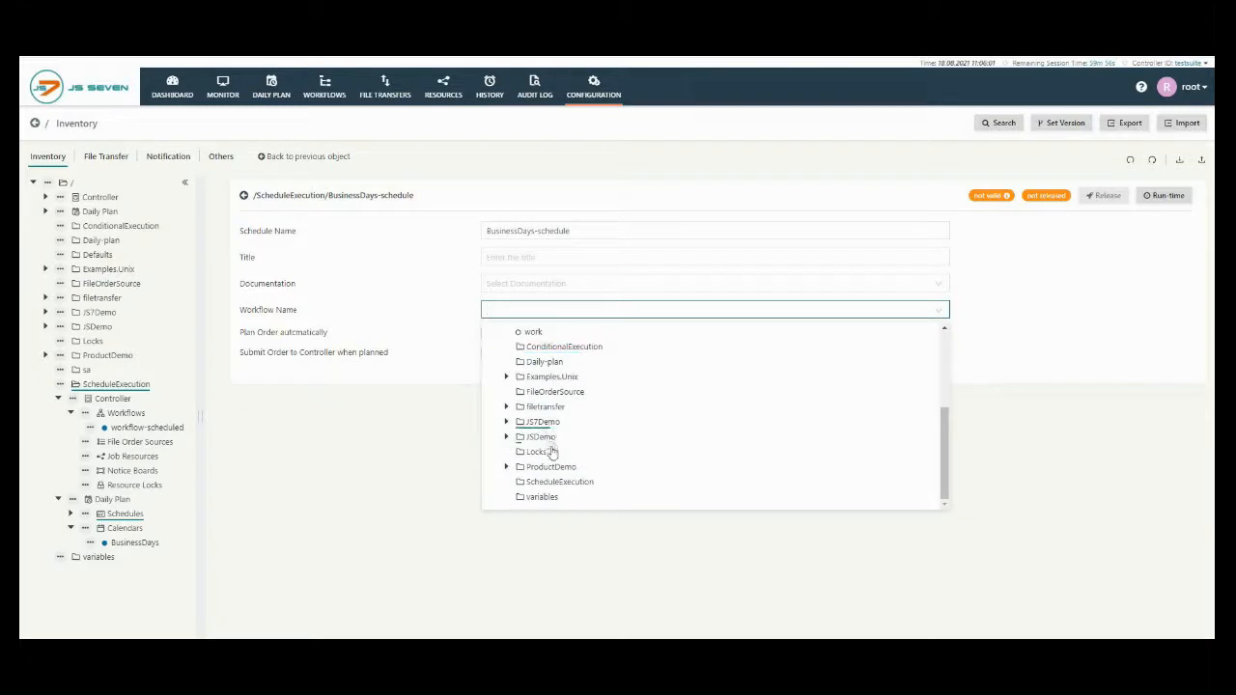
left_click(555, 482)
left_click(559, 497)
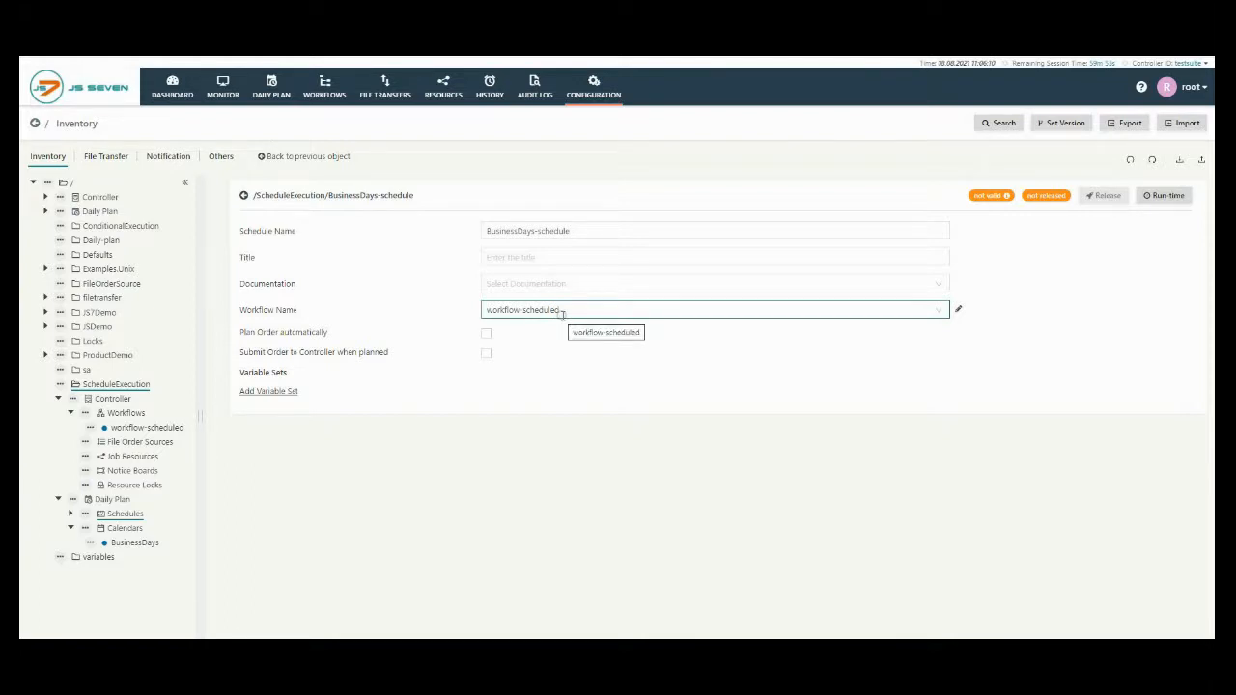
- Enable automatic order planning for BusinessDays-schedule
mouse_move(476, 334)
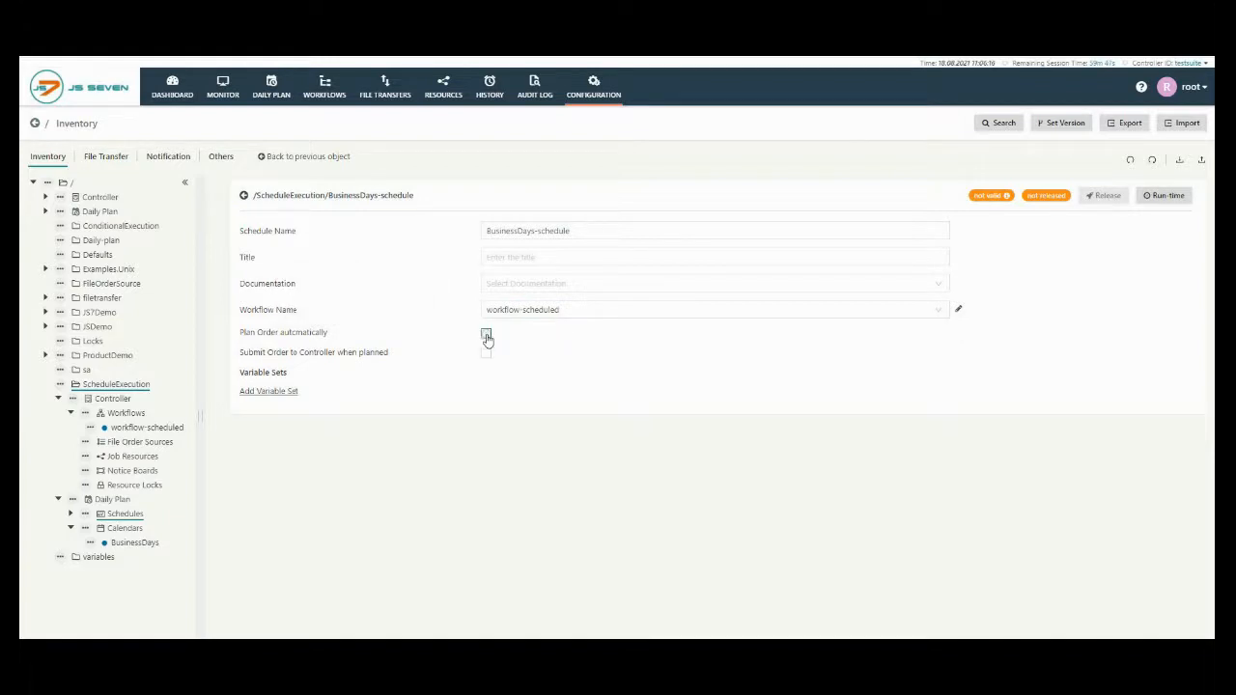
left_click(485, 337)
mouse_move(316, 336)
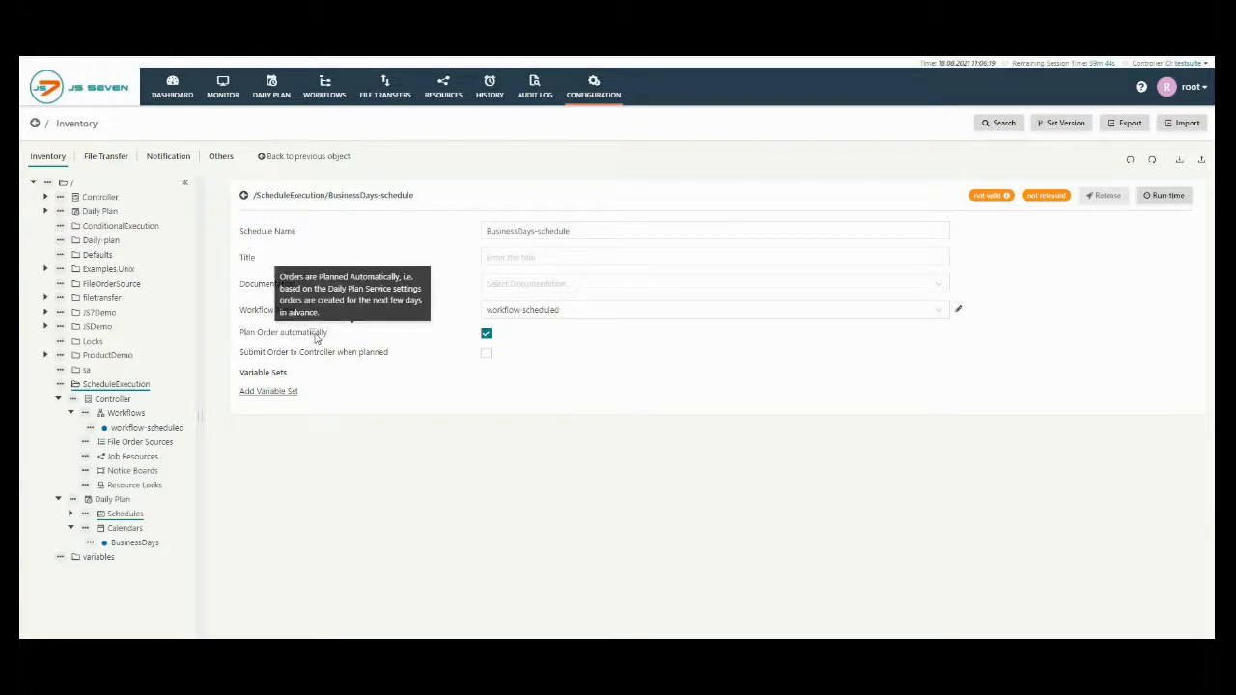
- Enable submitting planned orders to the controller and assign ScheduleExecution's BusinessDays as the schedule's working day calendar in its run-time
left_click(487, 354)
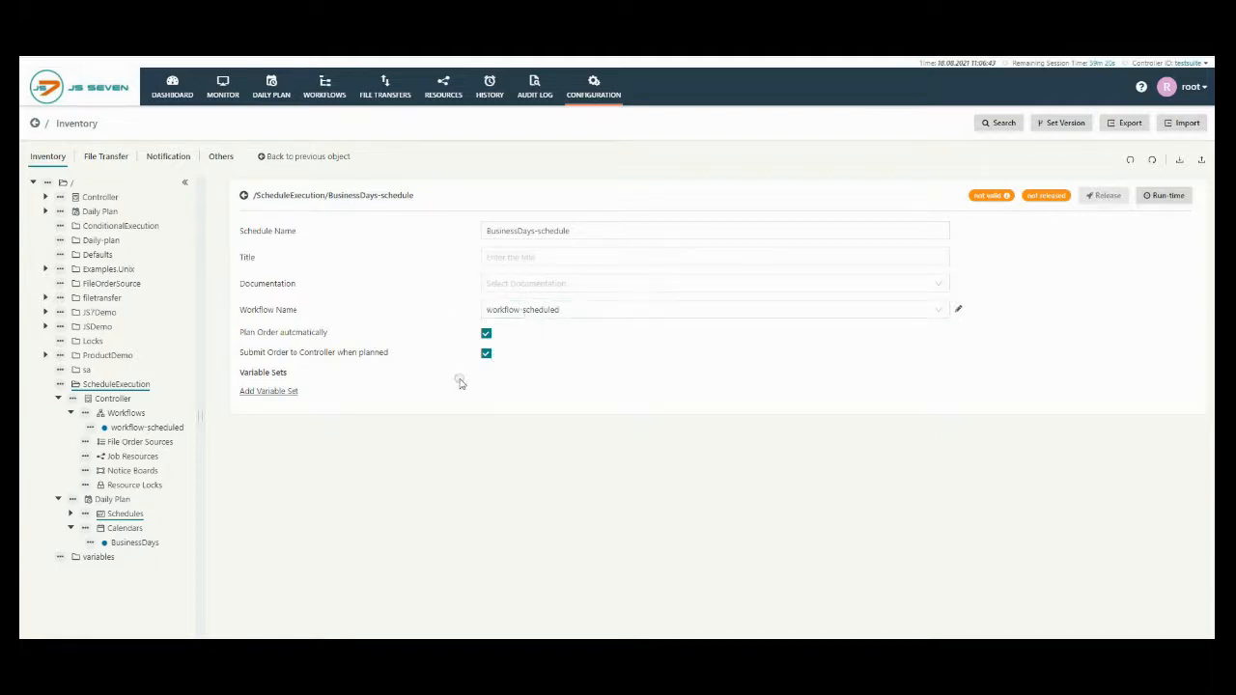
left_click(1159, 195)
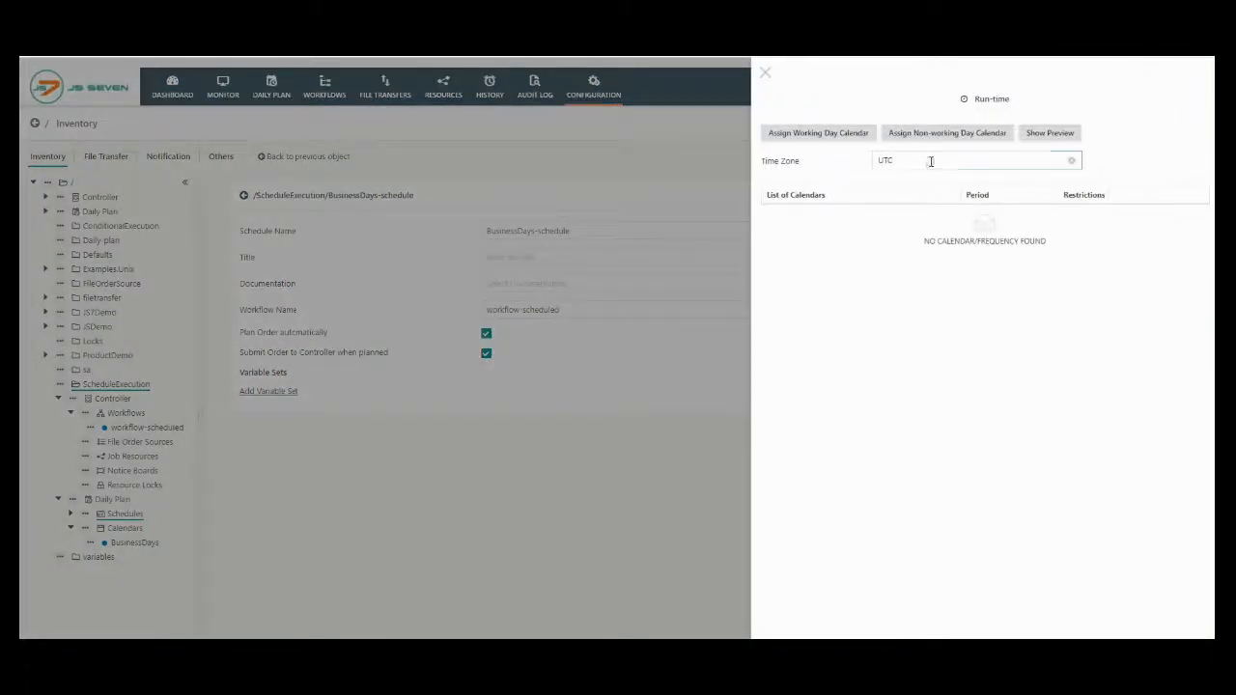
left_click(823, 138)
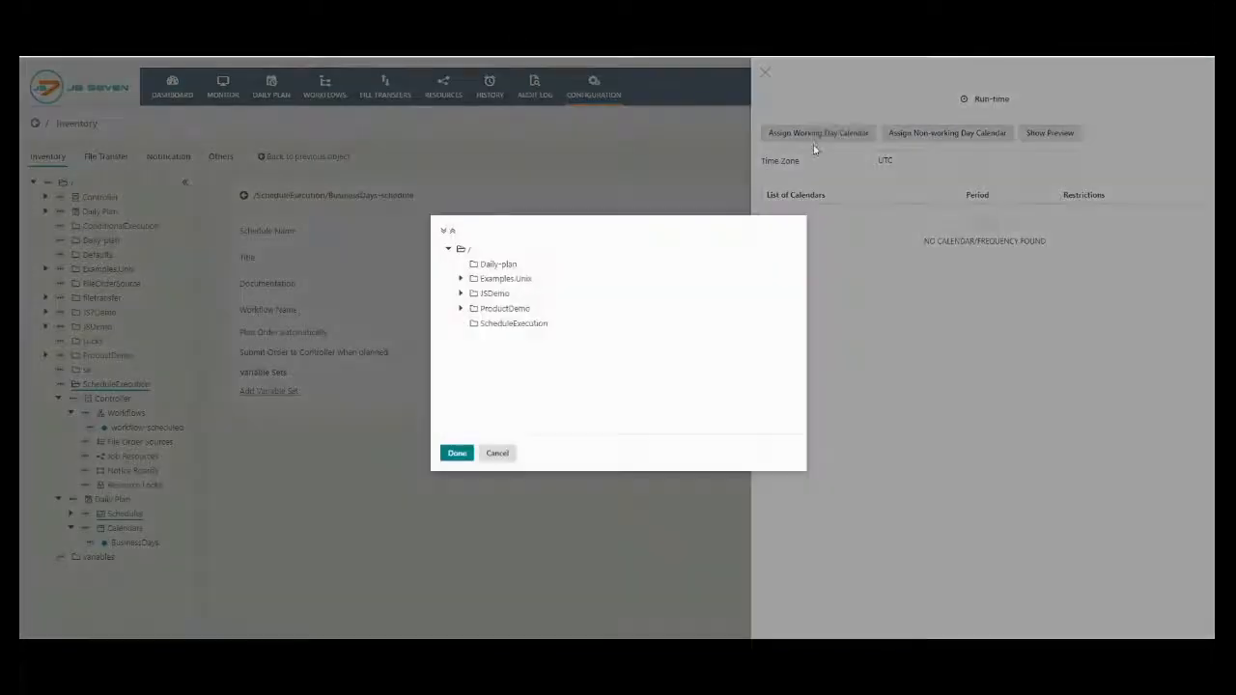
left_click(474, 324)
left_click(486, 338)
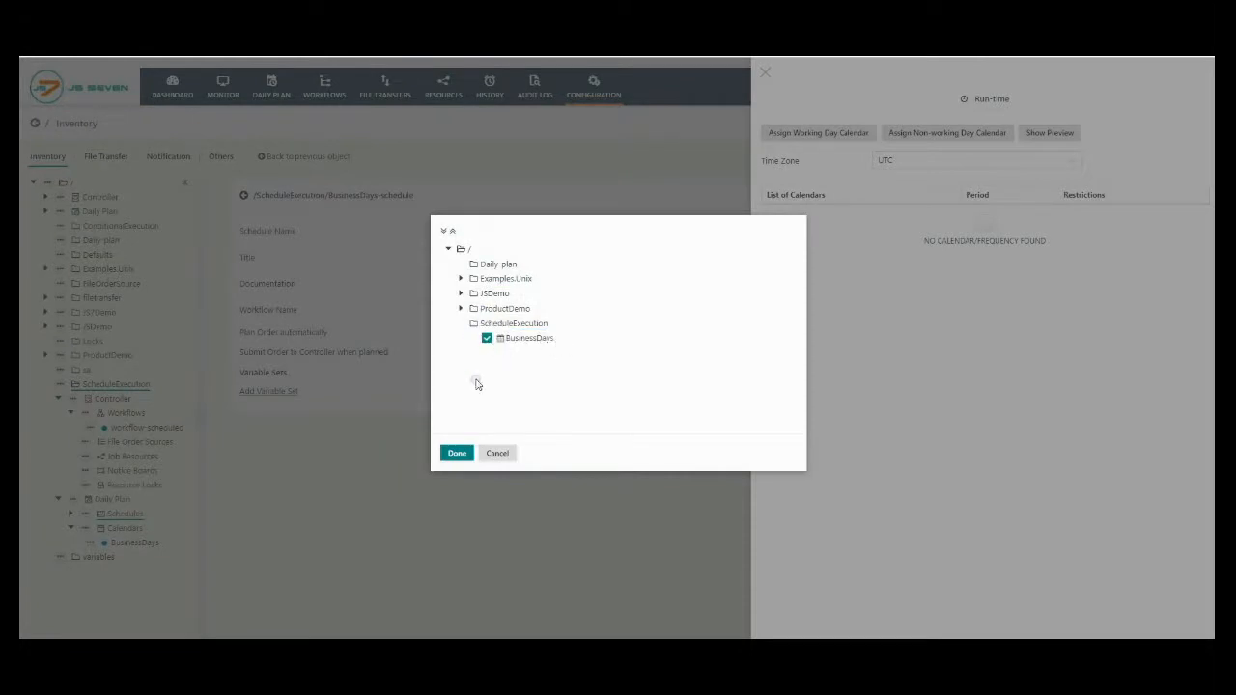
left_click(457, 454)
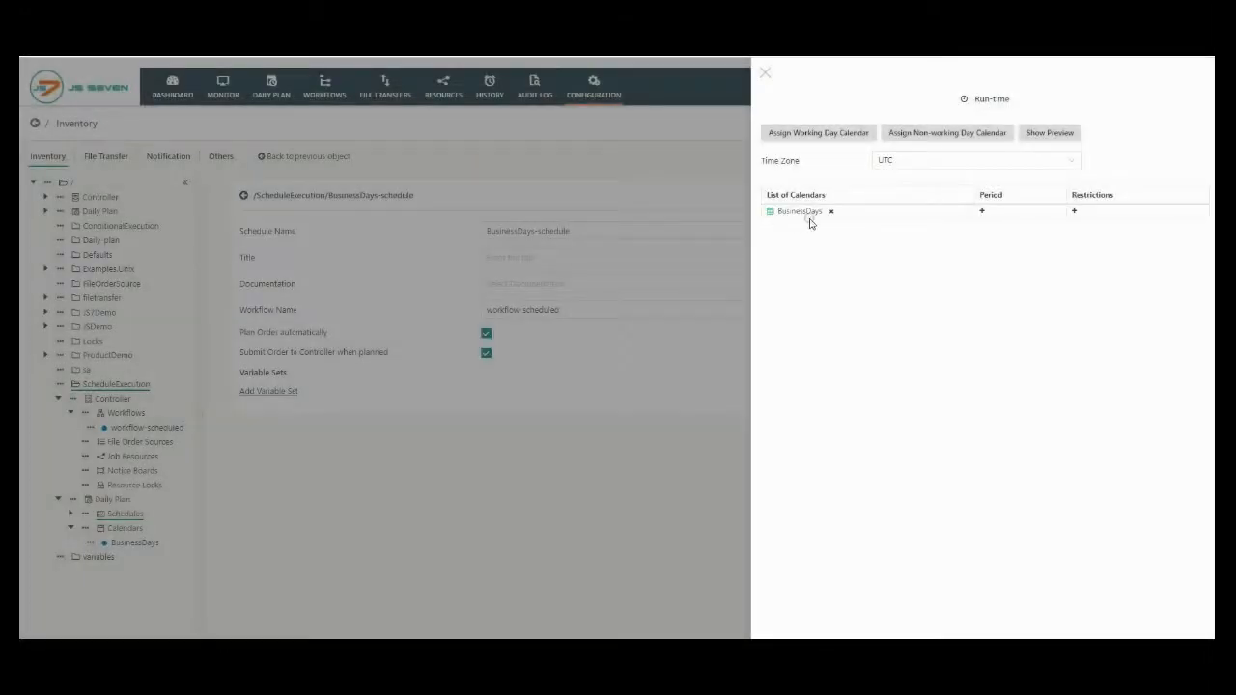
- Add a single start period at 10:00:00 to the assigned BusinessDays calendar and release BusinessDays-schedule
left_click(981, 211)
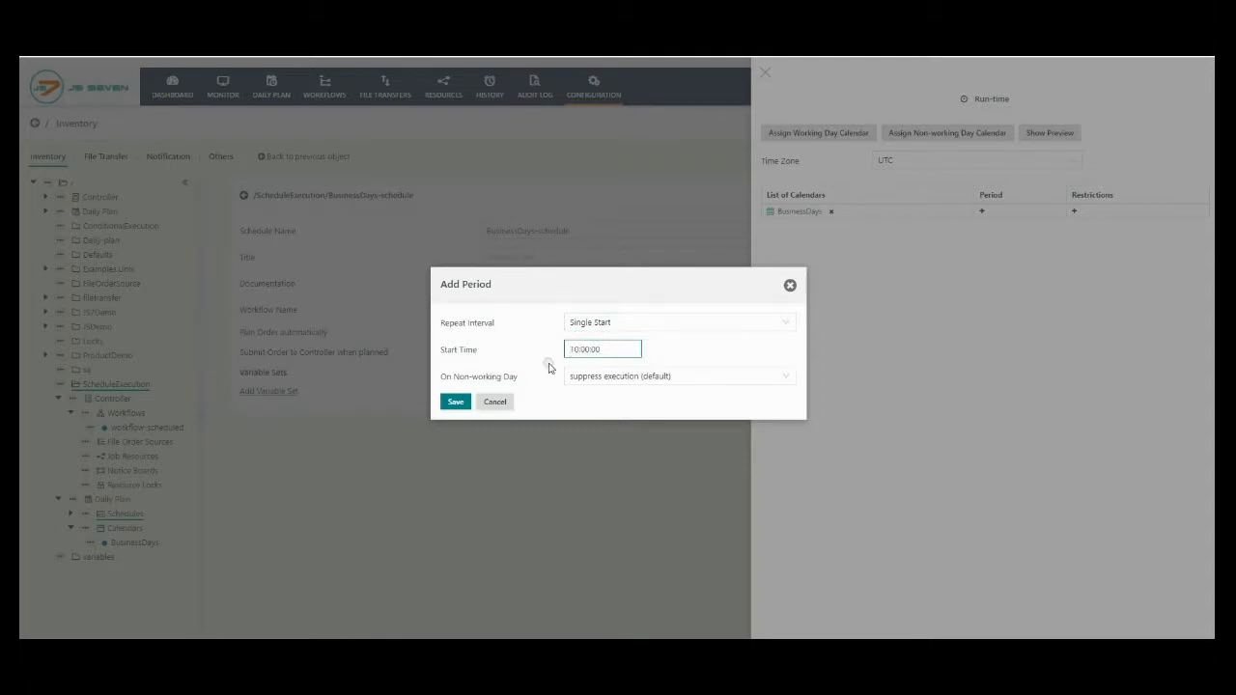
left_click(455, 404)
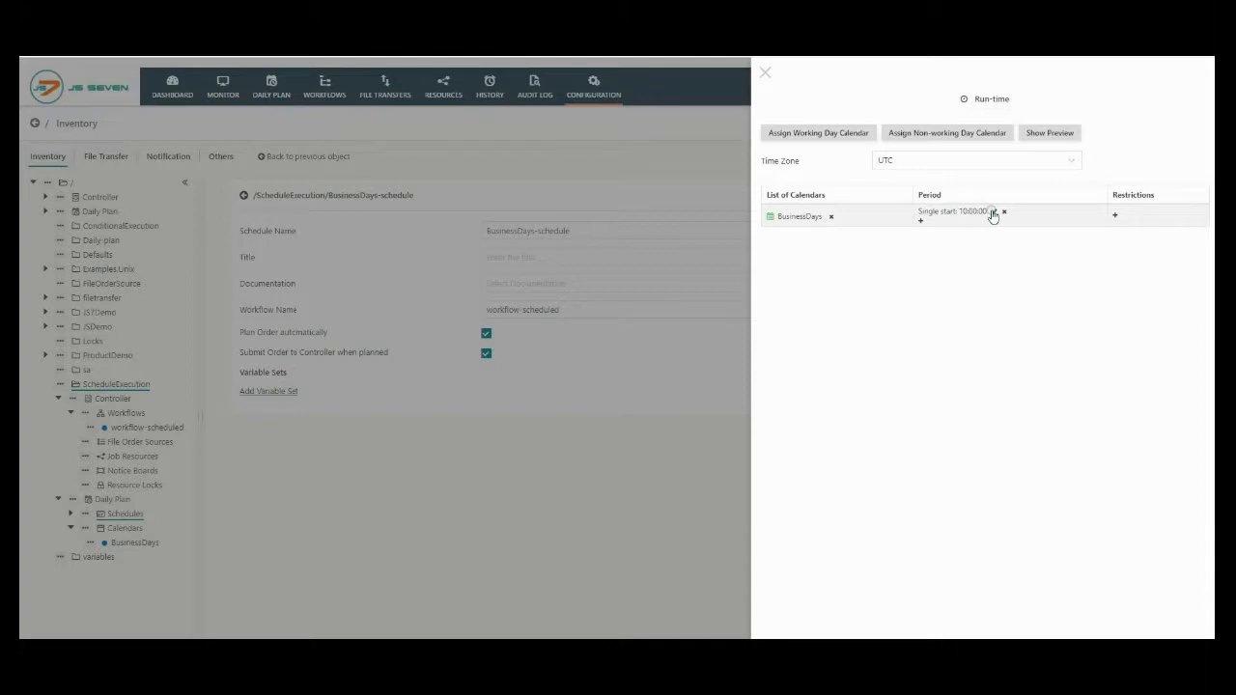
left_click(765, 75)
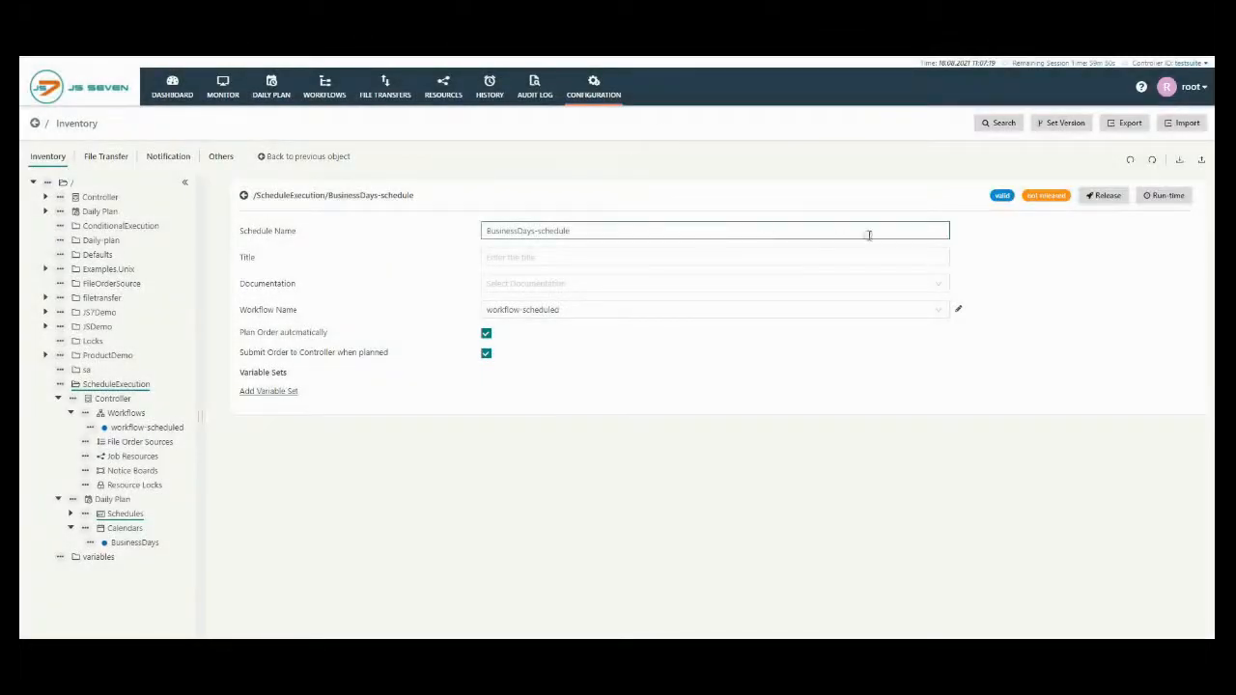
left_click(1121, 198)
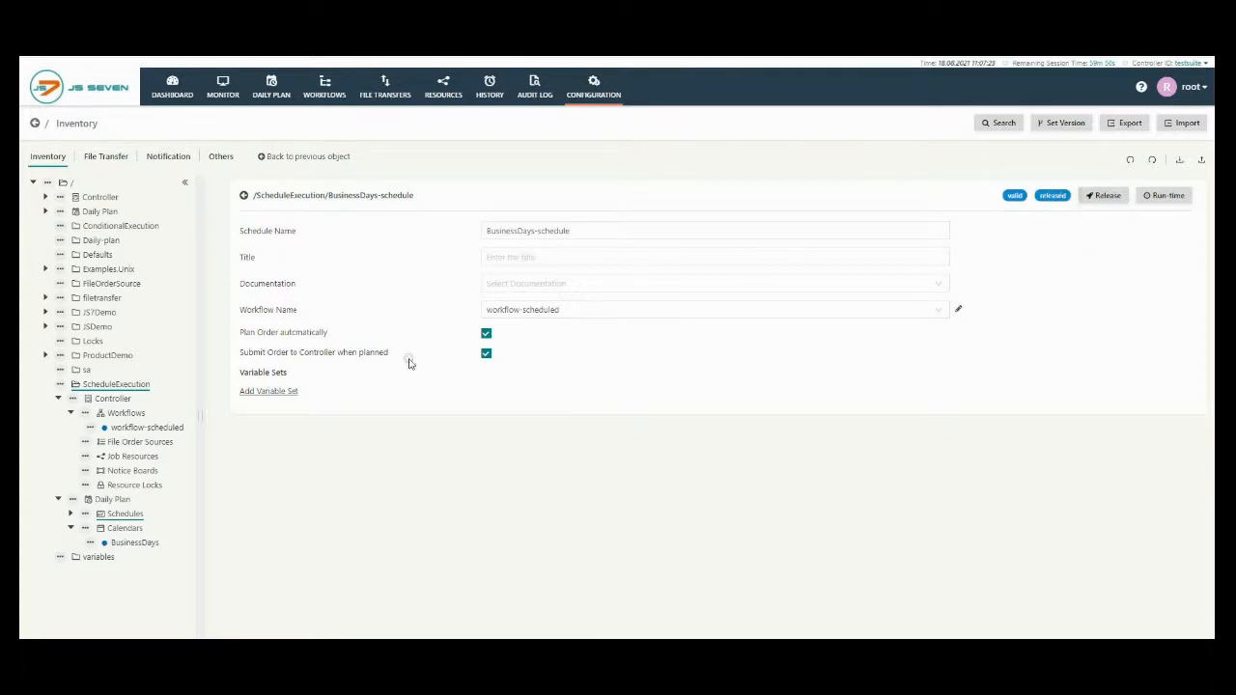
left_click(71, 514)
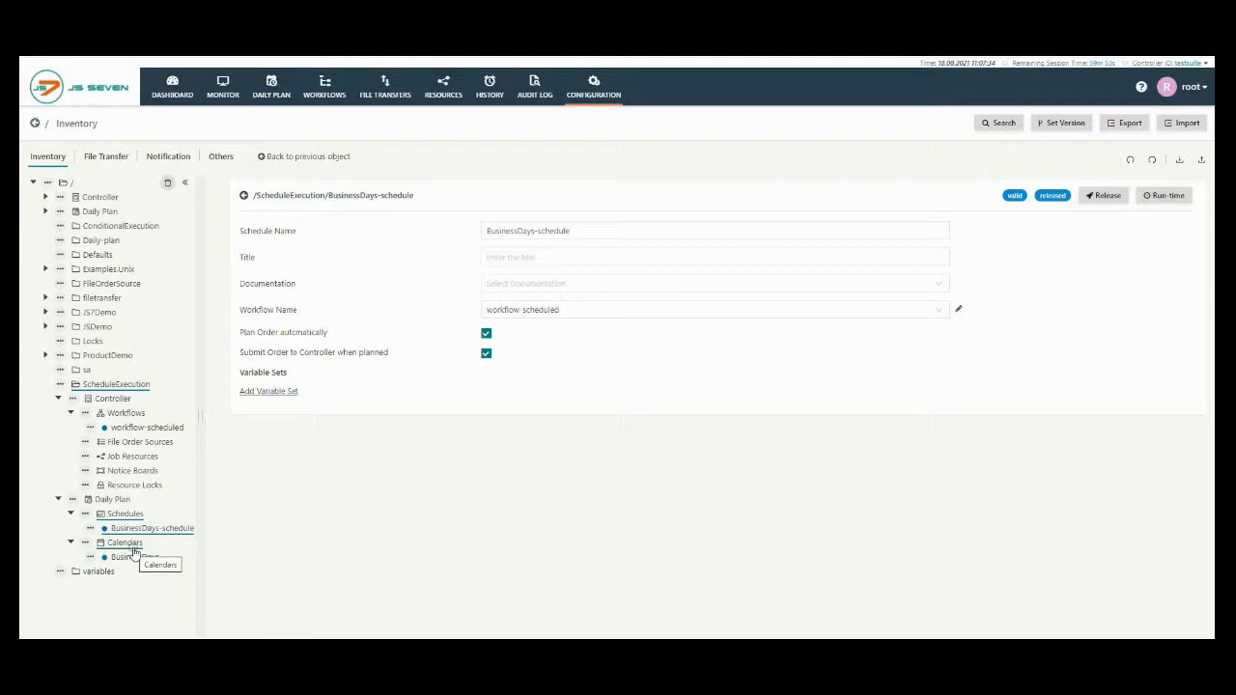
- Check the daily plan for existing entries on 18 to 21 August 2021
left_click(275, 89)
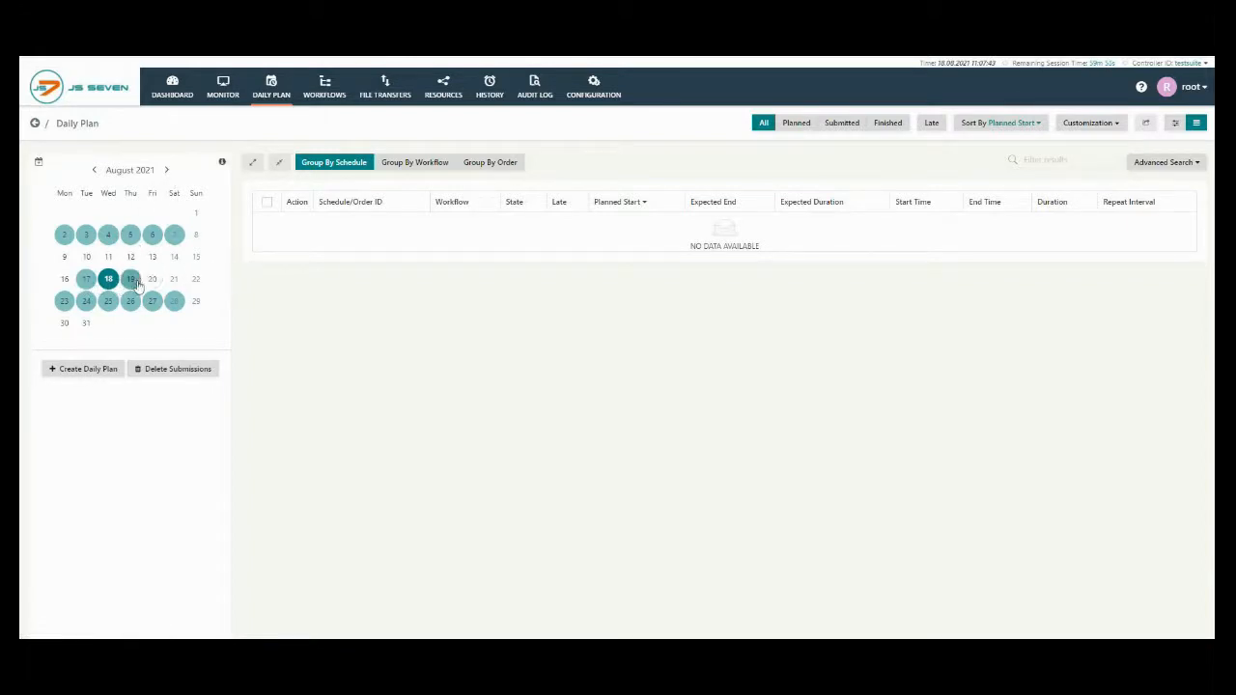
left_click(155, 282)
left_click(175, 282)
left_click(131, 279)
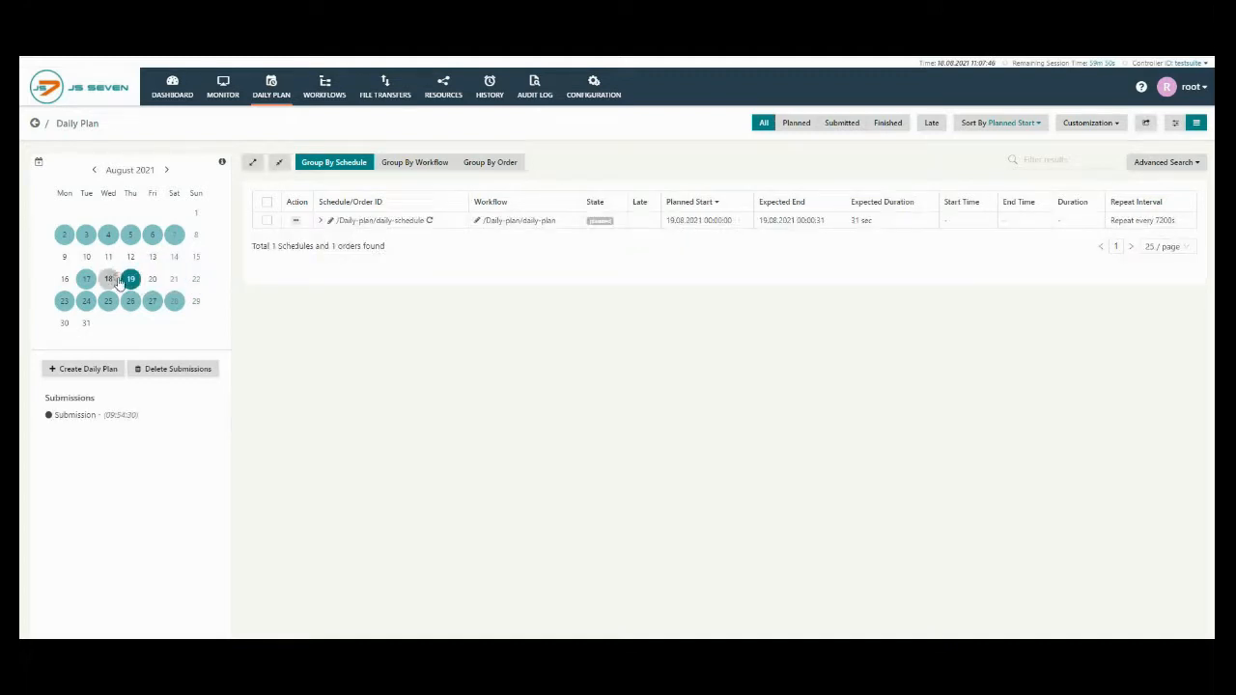
left_click(110, 279)
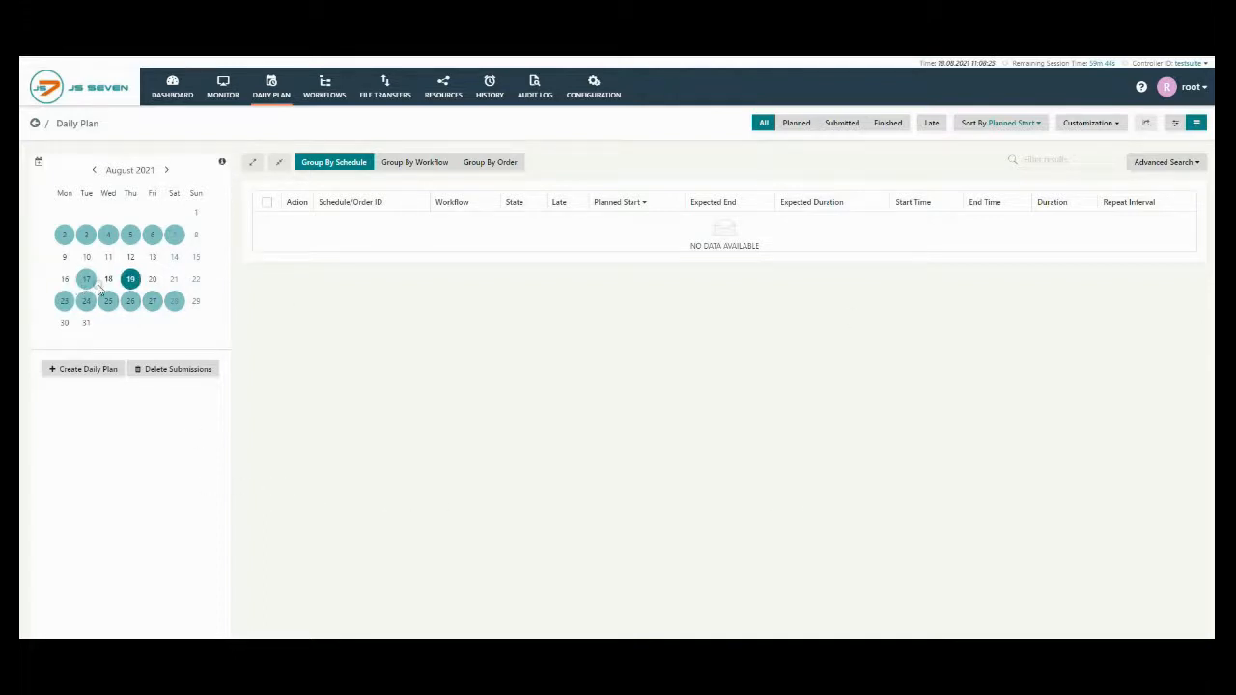
- Set up a new daily plan for 18 to 22 August 2021 restricted to the ScheduleExecution folder's BusinessDays-schedule
left_click_drag(108, 283, 194, 282)
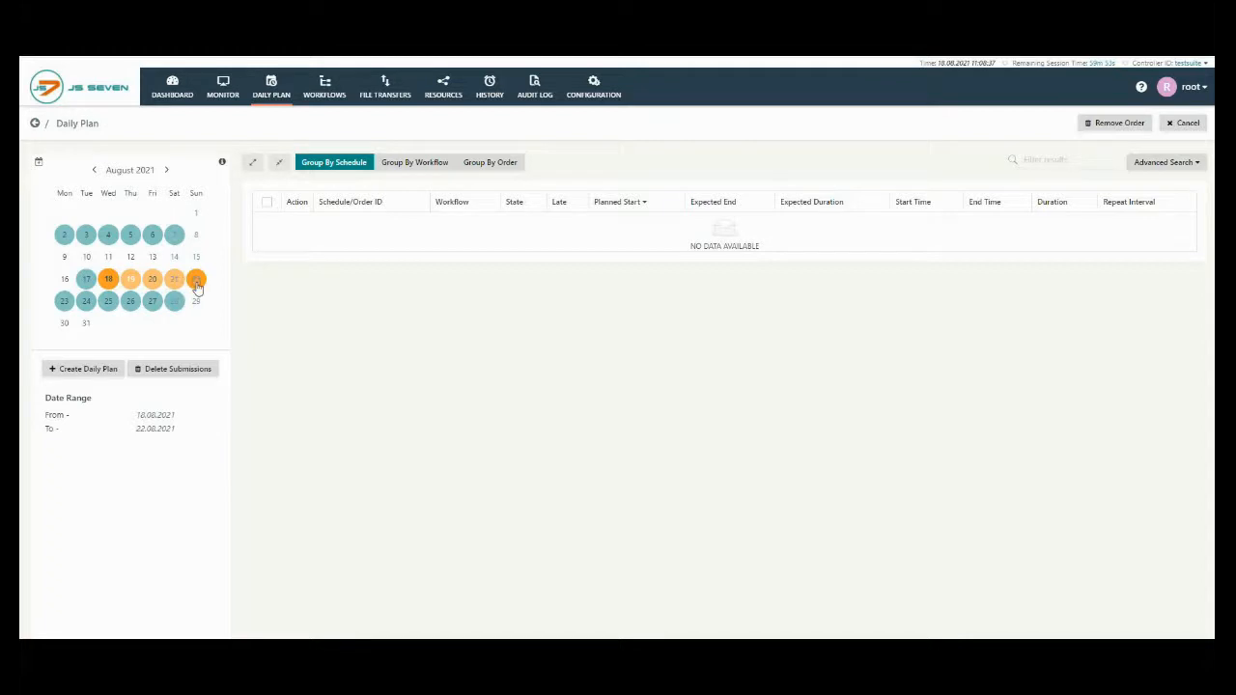
left_click(109, 374)
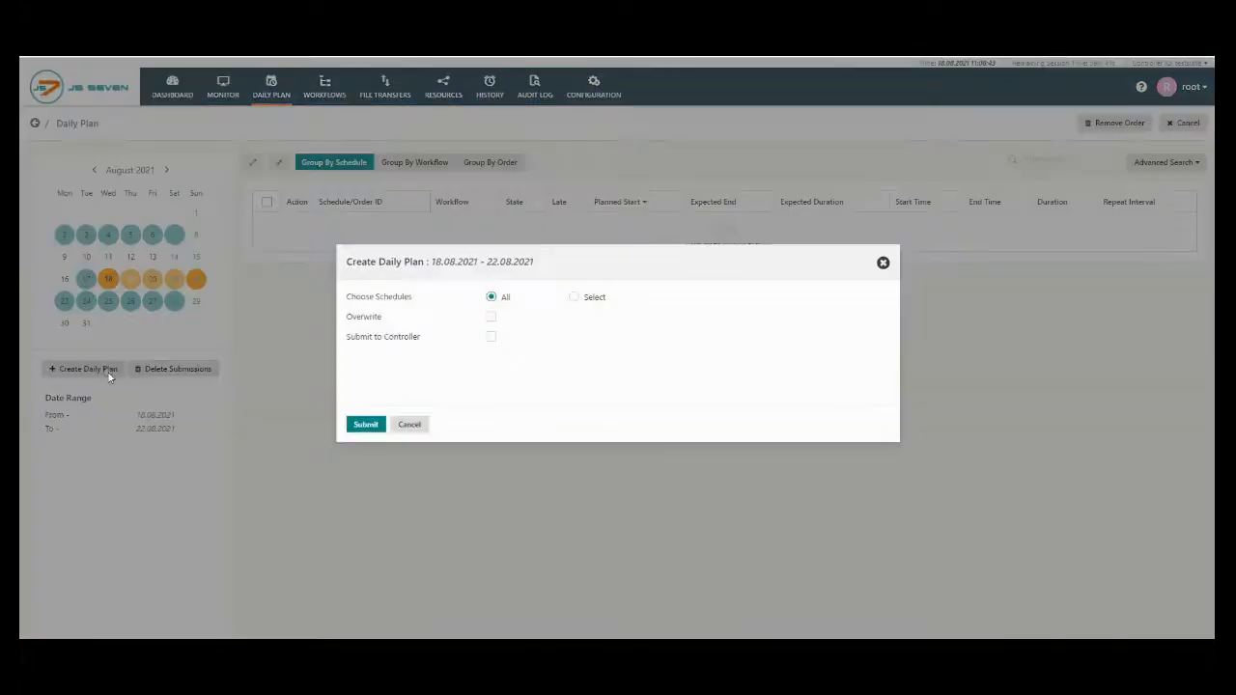
left_click(575, 298)
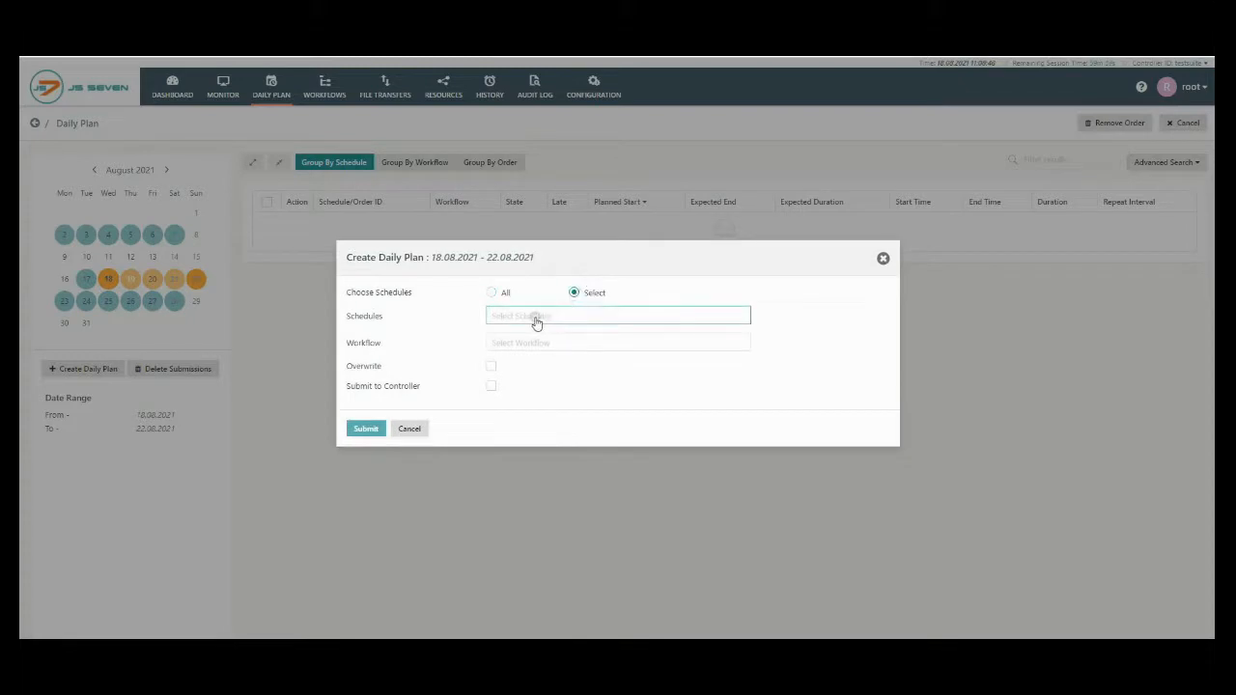
left_click(534, 319)
left_click(548, 413)
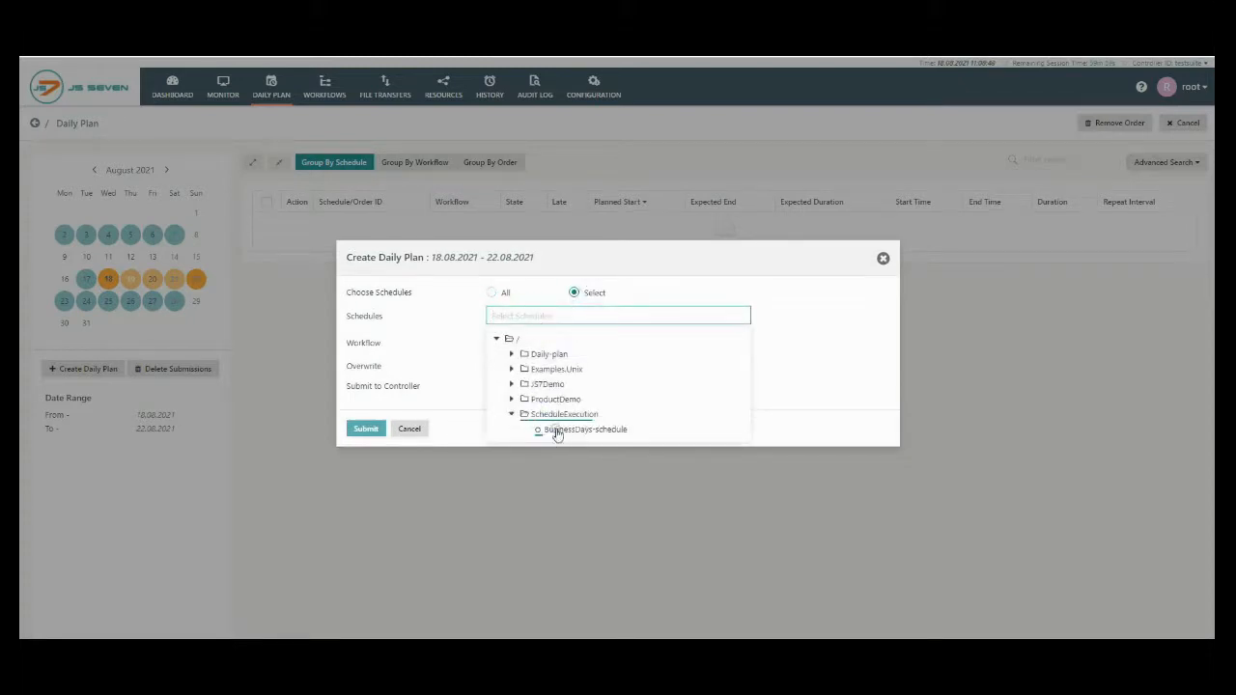
left_click(557, 433)
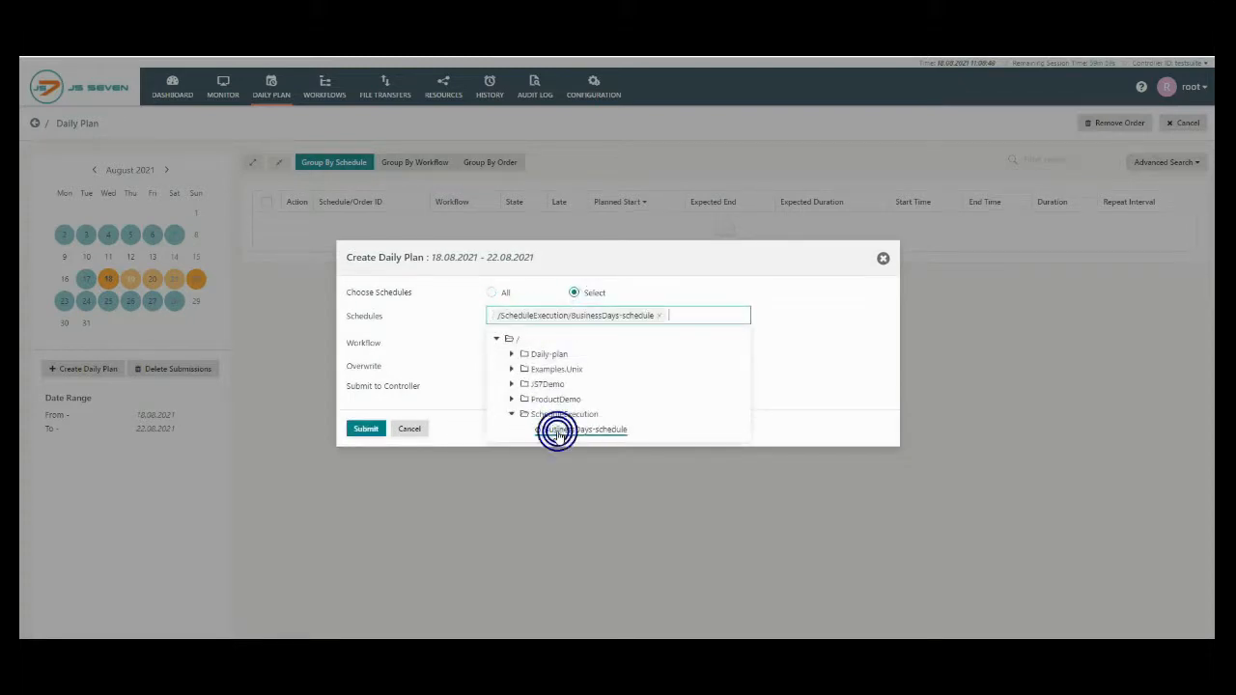
left_click(470, 327)
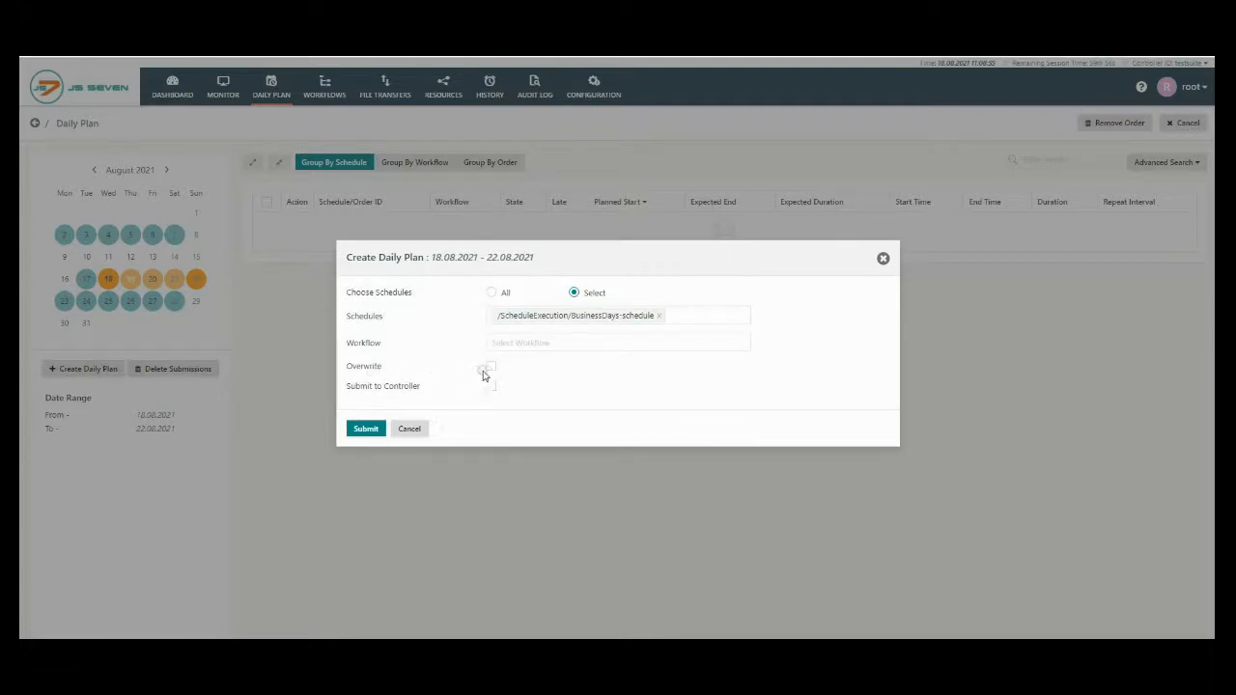
- Enable Overwrite and Submit to Controller for the daily plan and create it
left_click(490, 369)
left_click(490, 390)
left_click(369, 430)
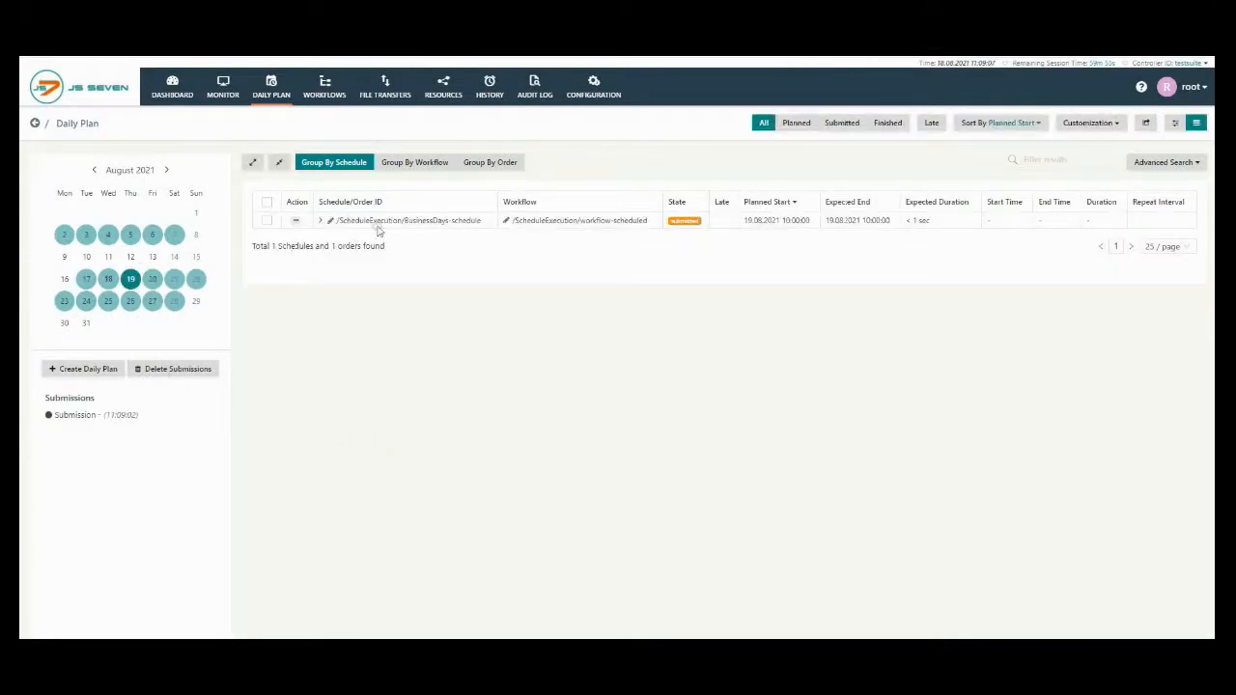
- Examine the BusinessDays-schedule orders and their planned start times in the daily plan for 18 to 21 August 2021
left_click(319, 221)
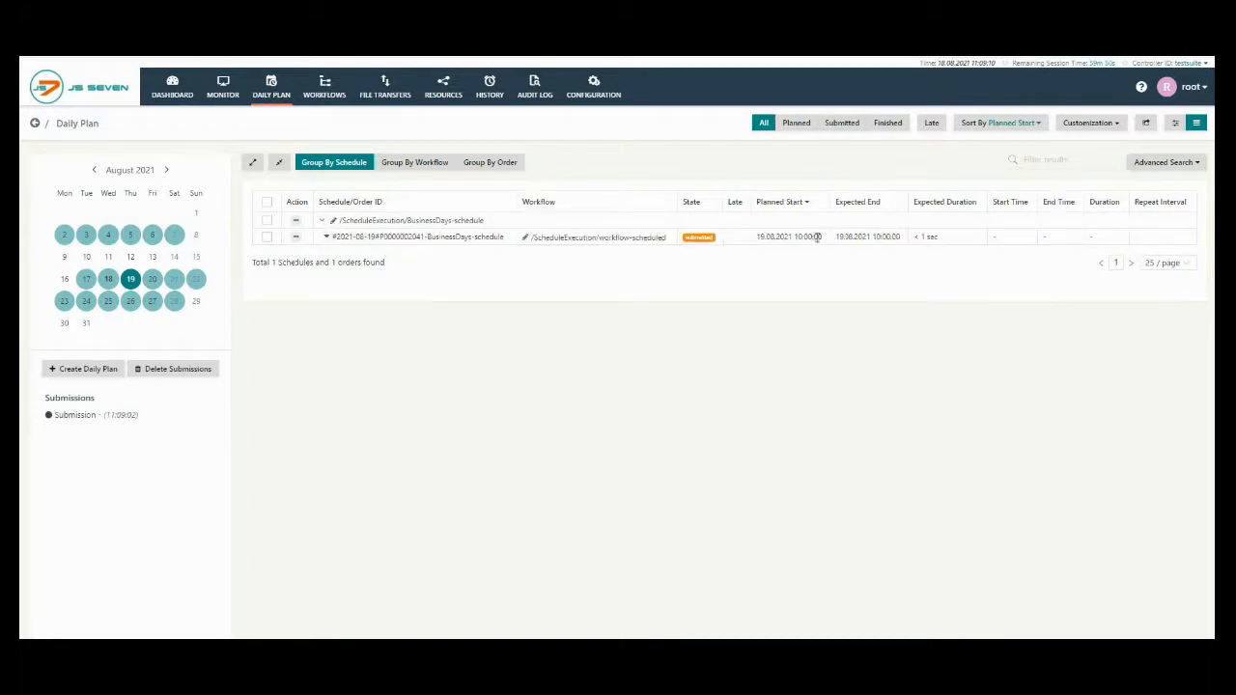
left_click_drag(795, 237, 821, 235)
left_click(152, 279)
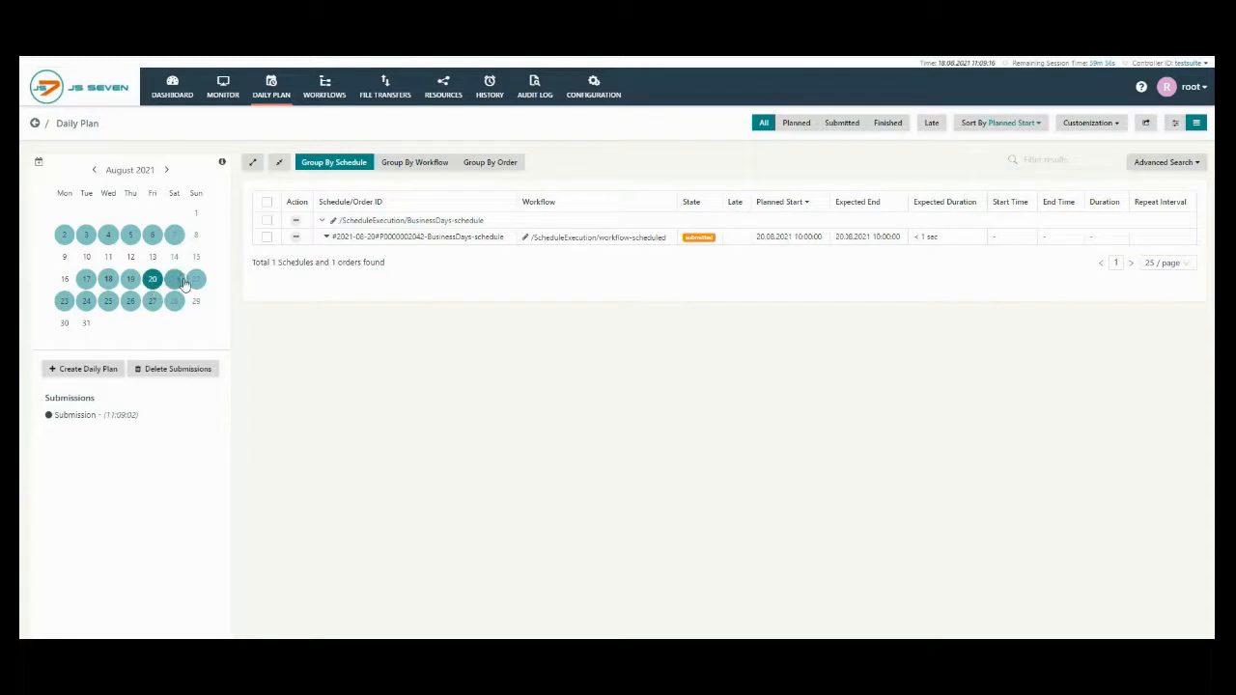
left_click(177, 280)
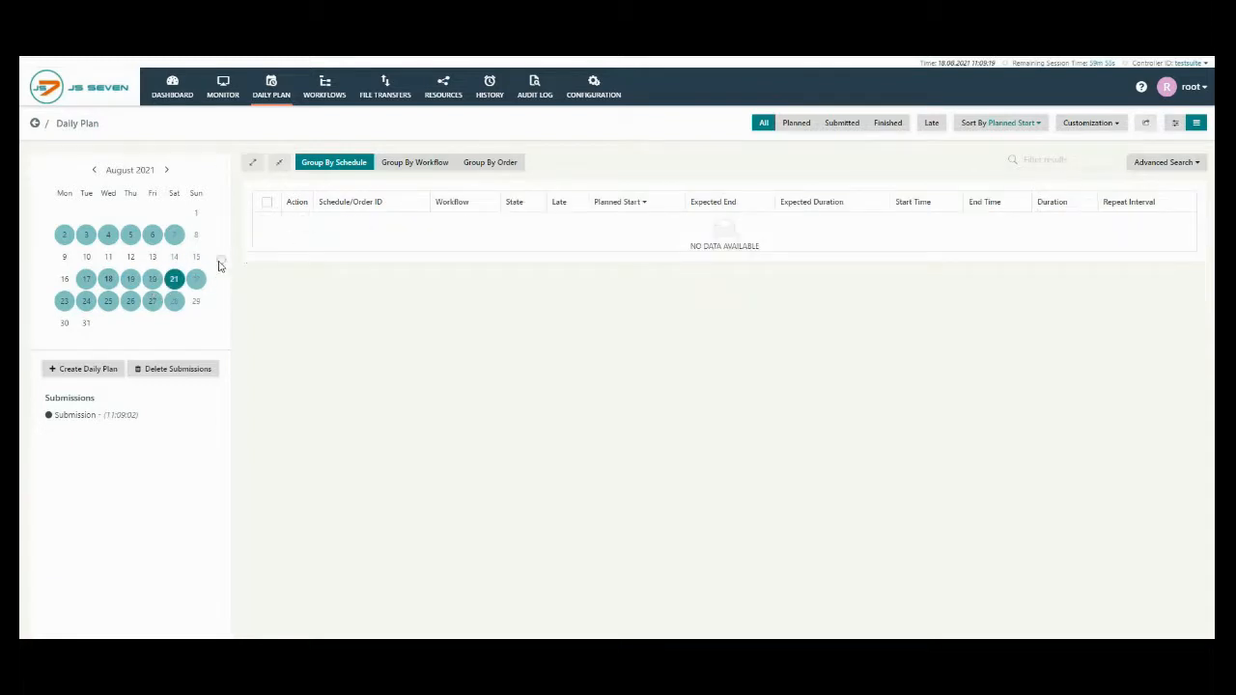
left_click(108, 280)
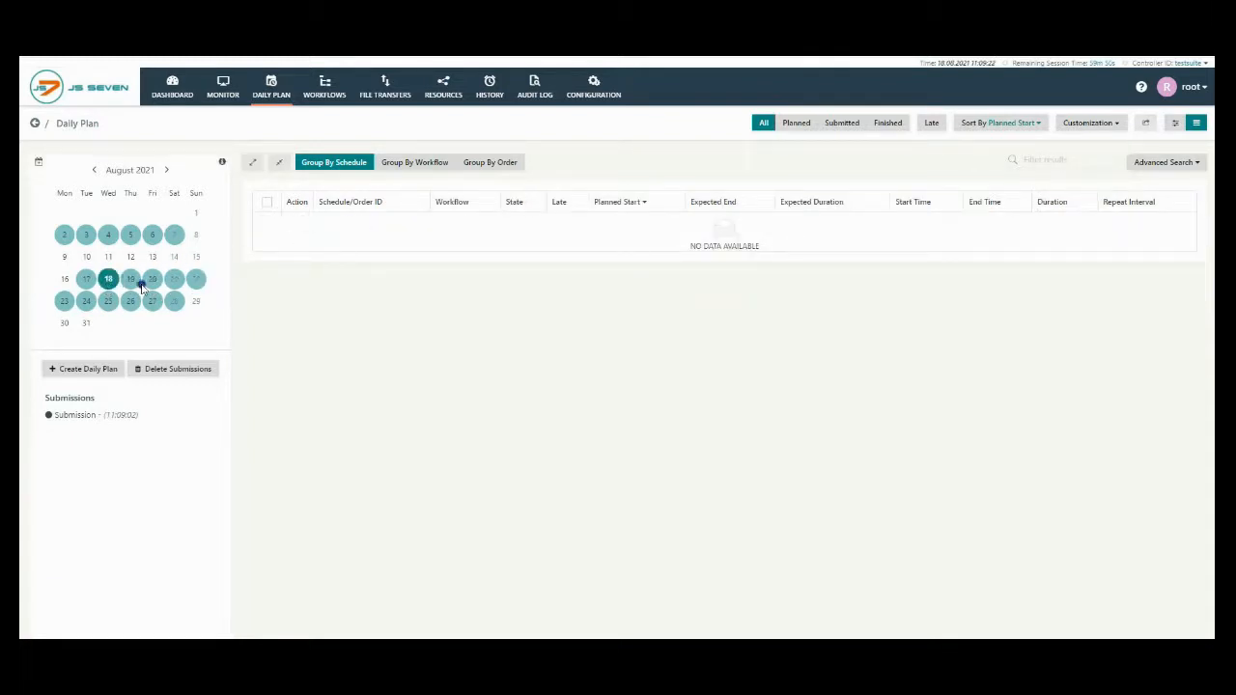
left_click(142, 283)
left_click(135, 285)
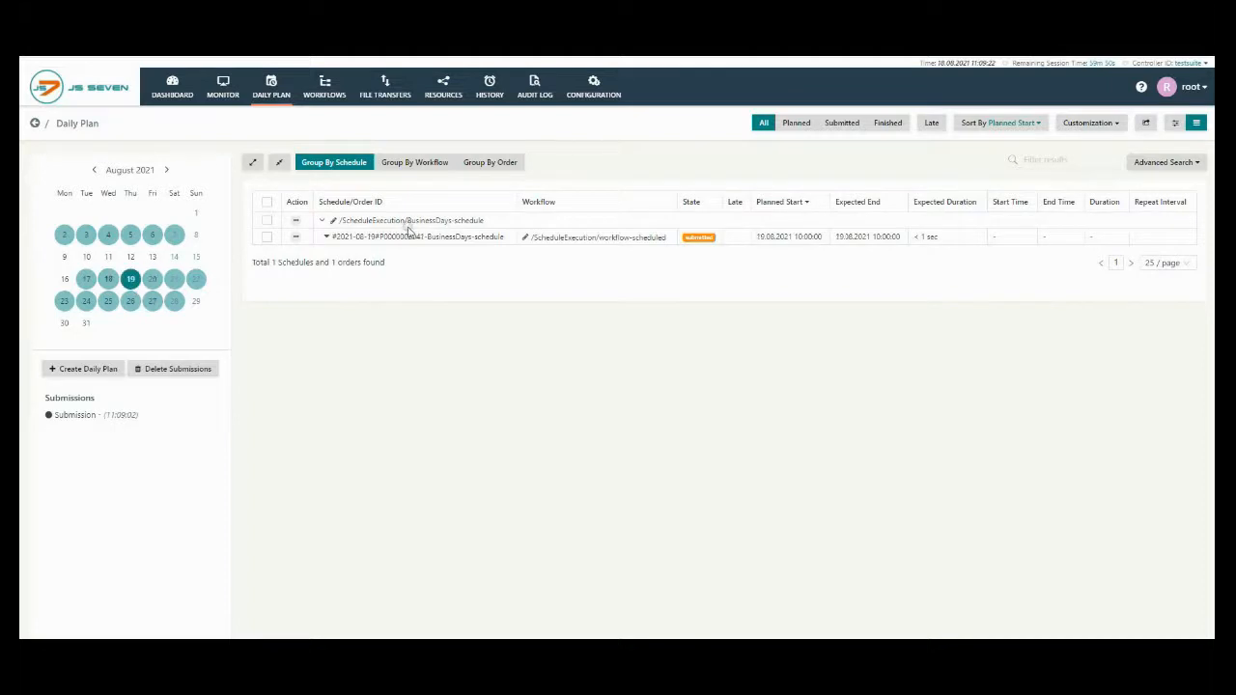
left_click(322, 221)
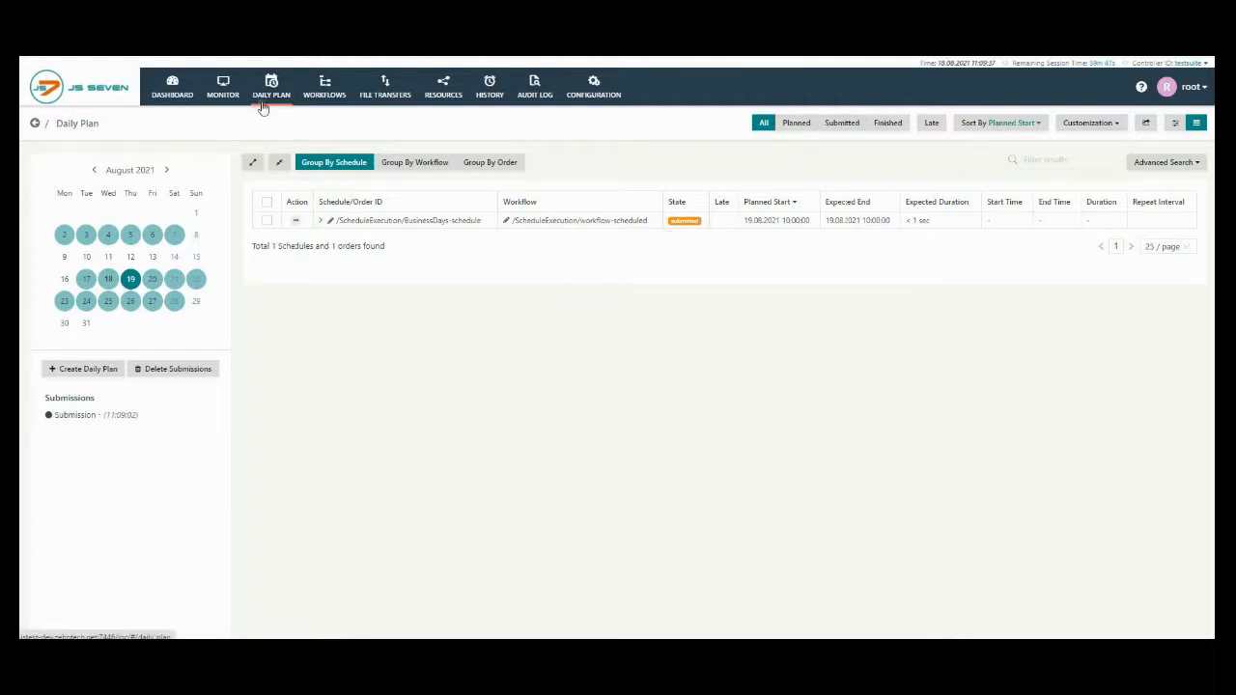
- Inspect the scheduled orders of workflow-scheduled in the ScheduleExecution folder for the next 24 hours and for all dates
left_click(325, 87)
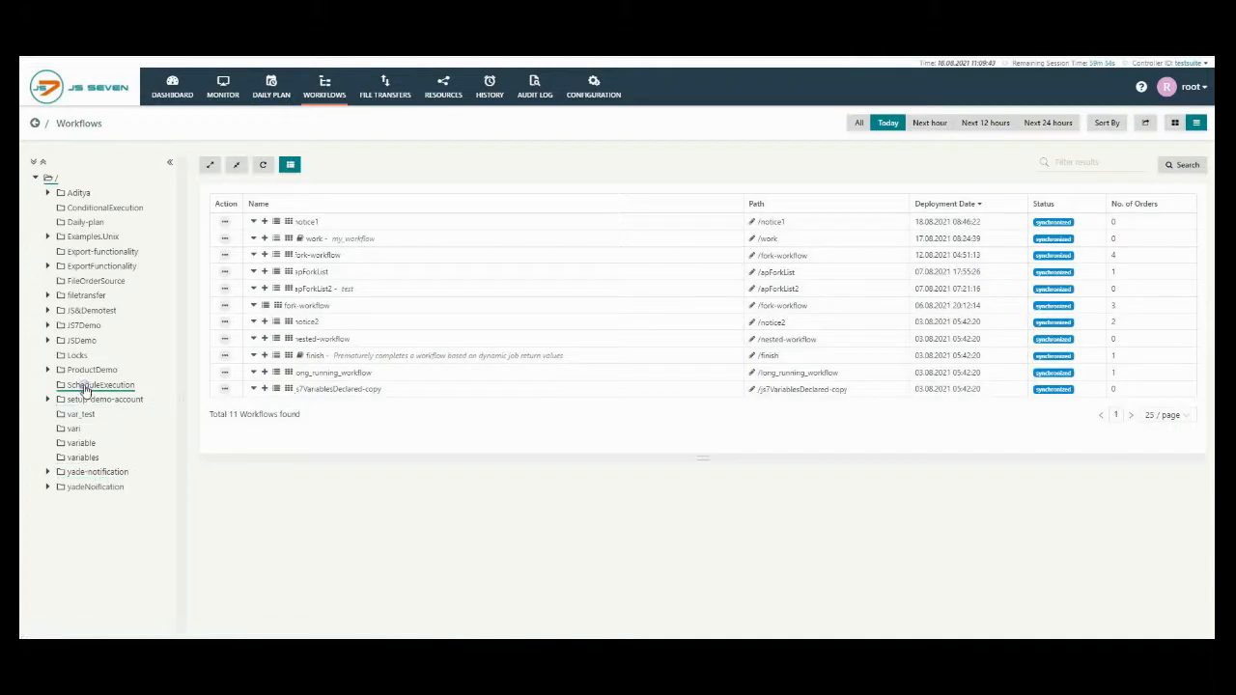
left_click(85, 387)
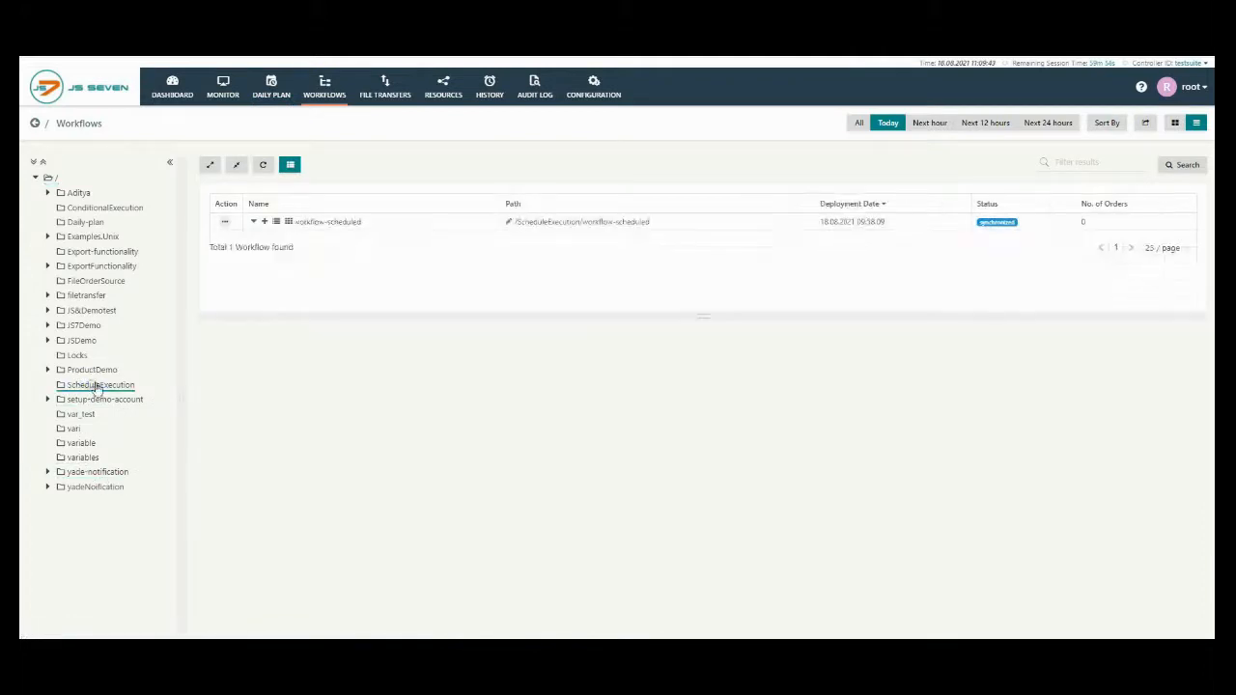
left_click(253, 223)
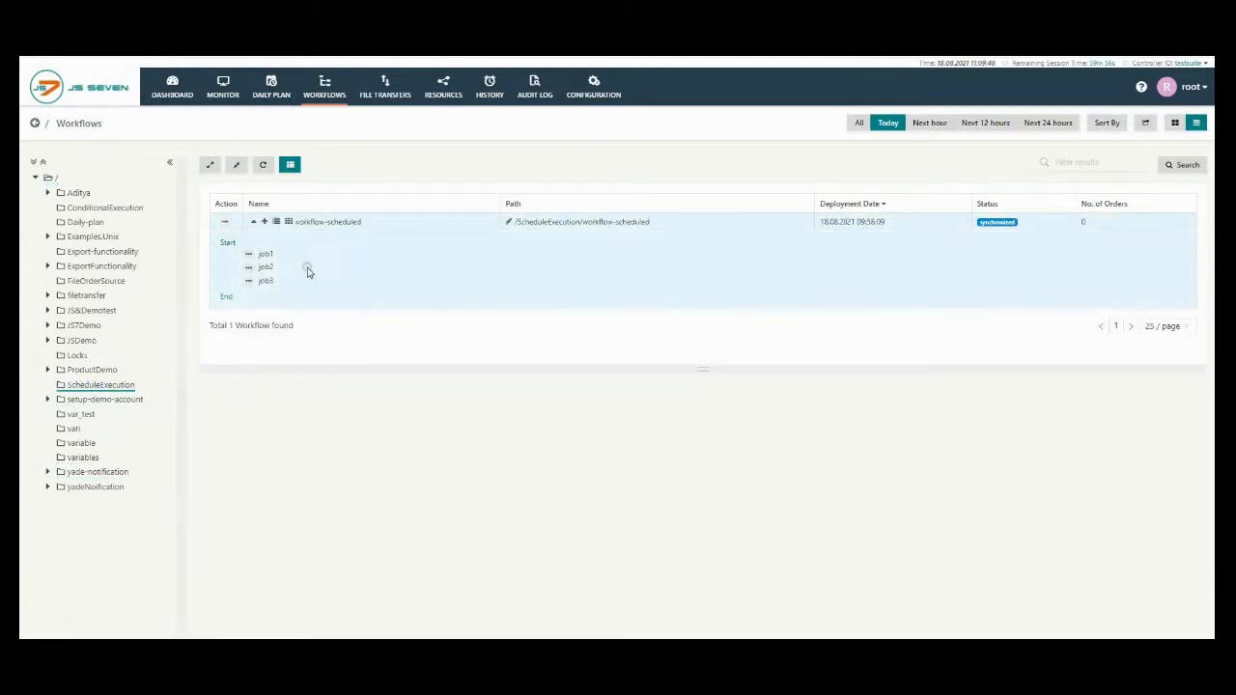
left_click(1036, 123)
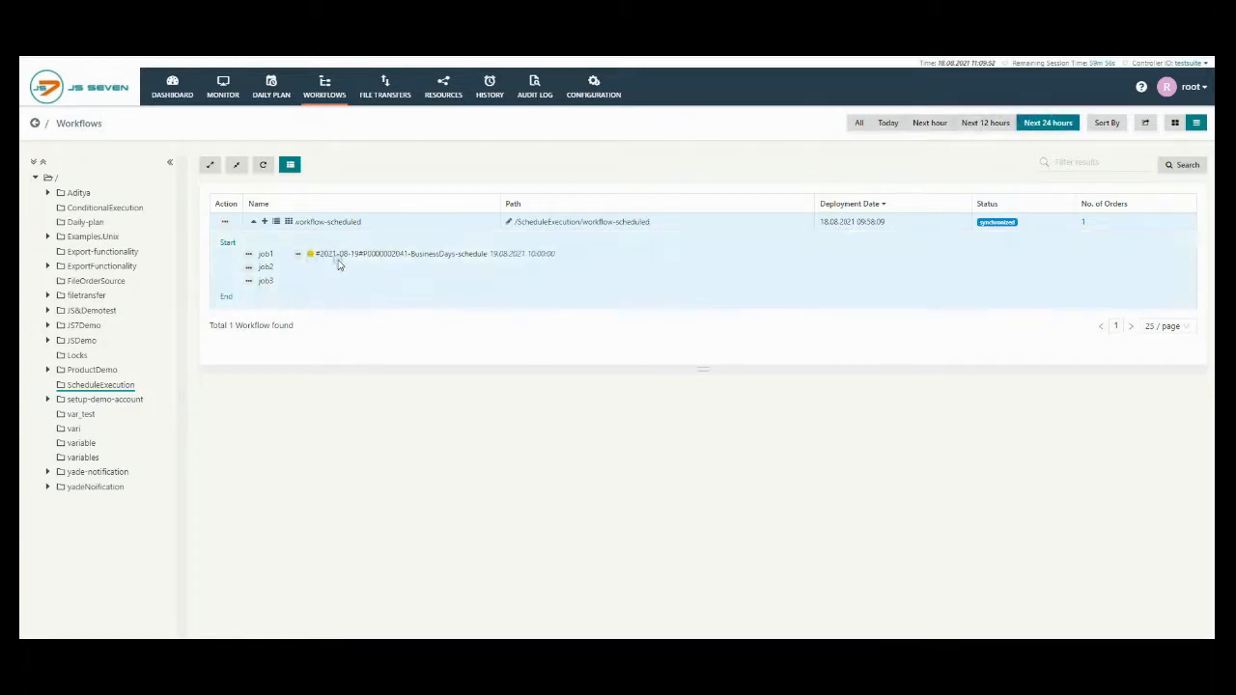
mouse_move(519, 256)
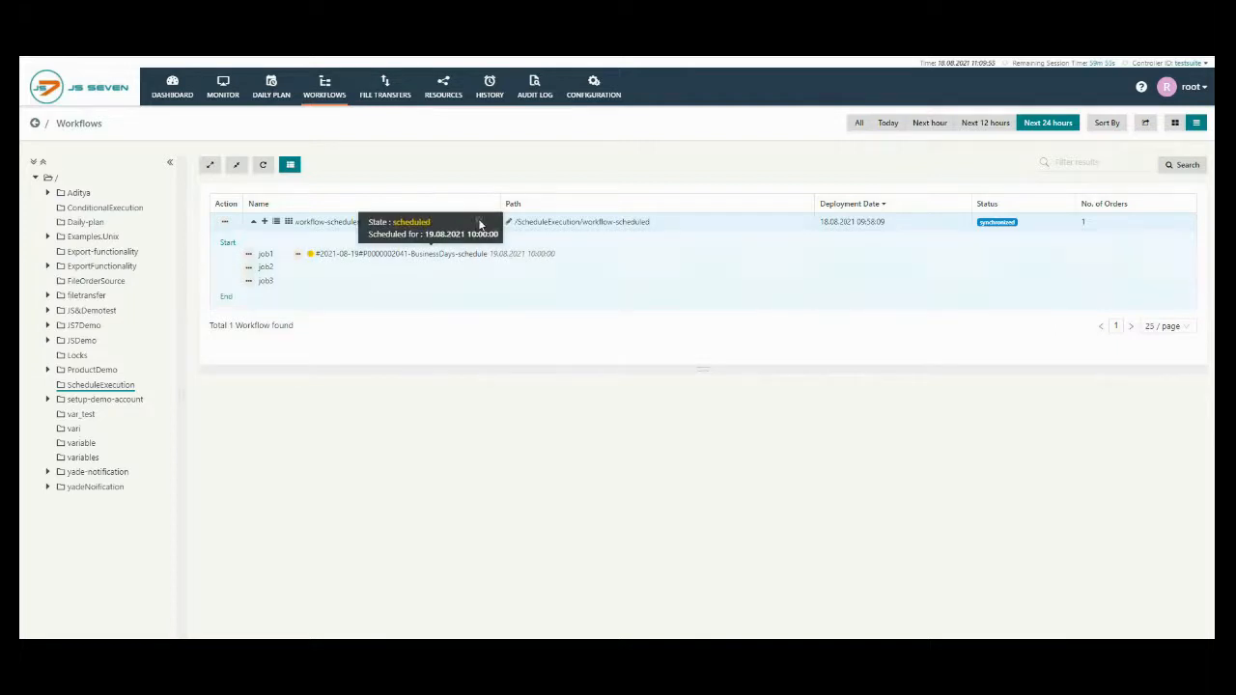
left_click(859, 123)
mouse_move(506, 254)
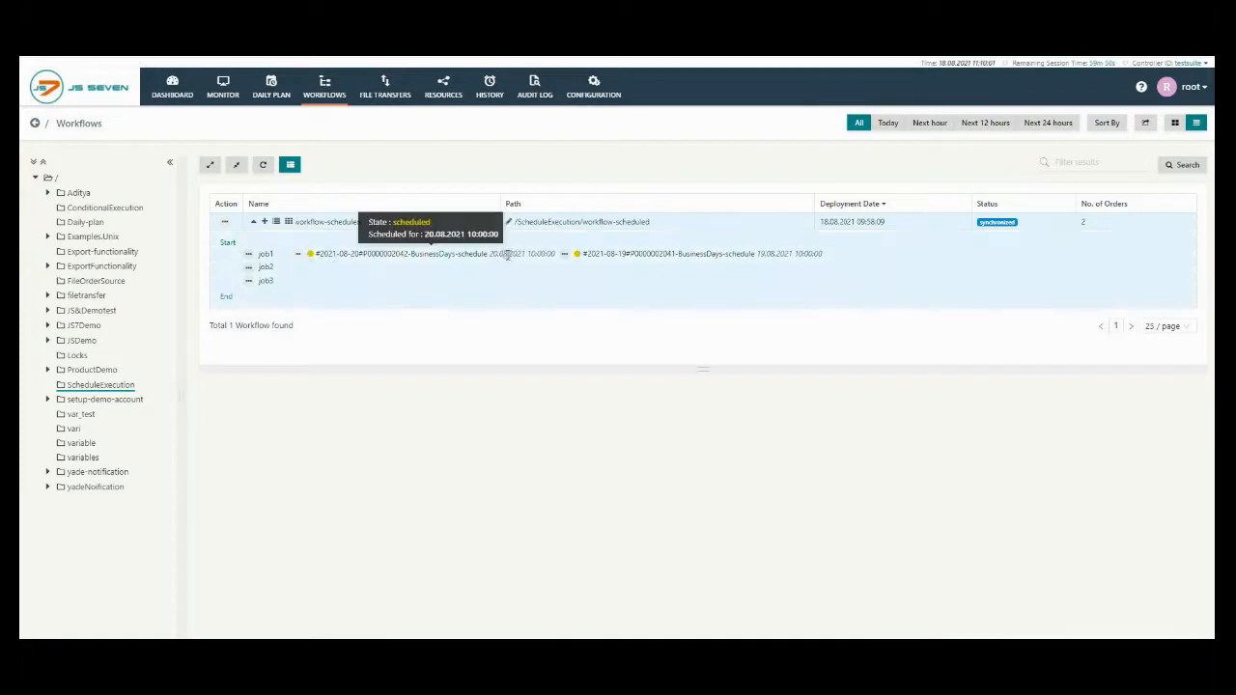
mouse_move(765, 252)
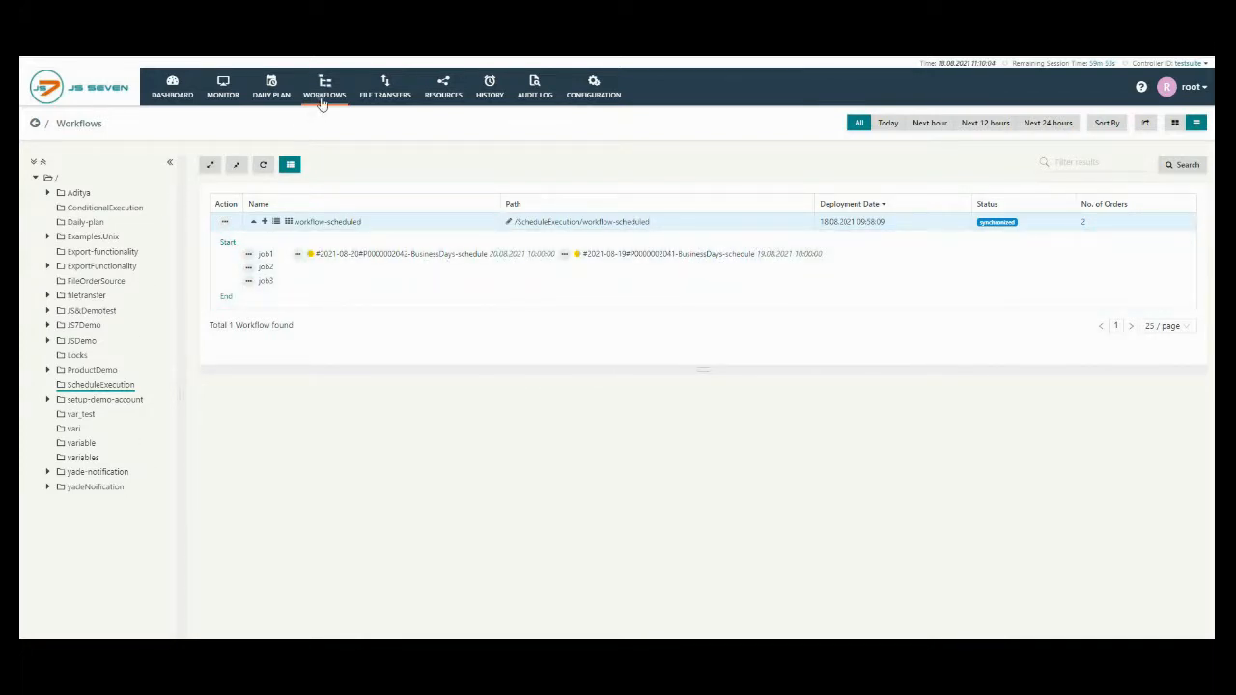
- Return to the daily plan and compare the entries for 27, 18 and 20 August 2021
left_click(272, 88)
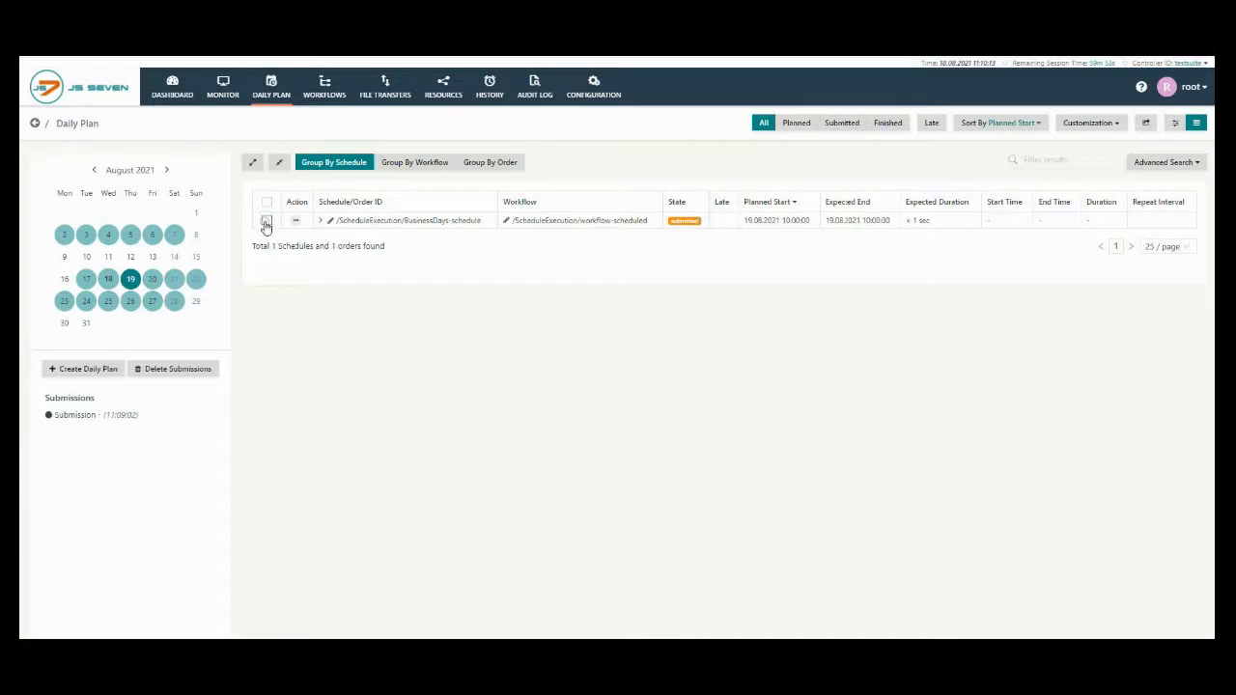
left_click(150, 303)
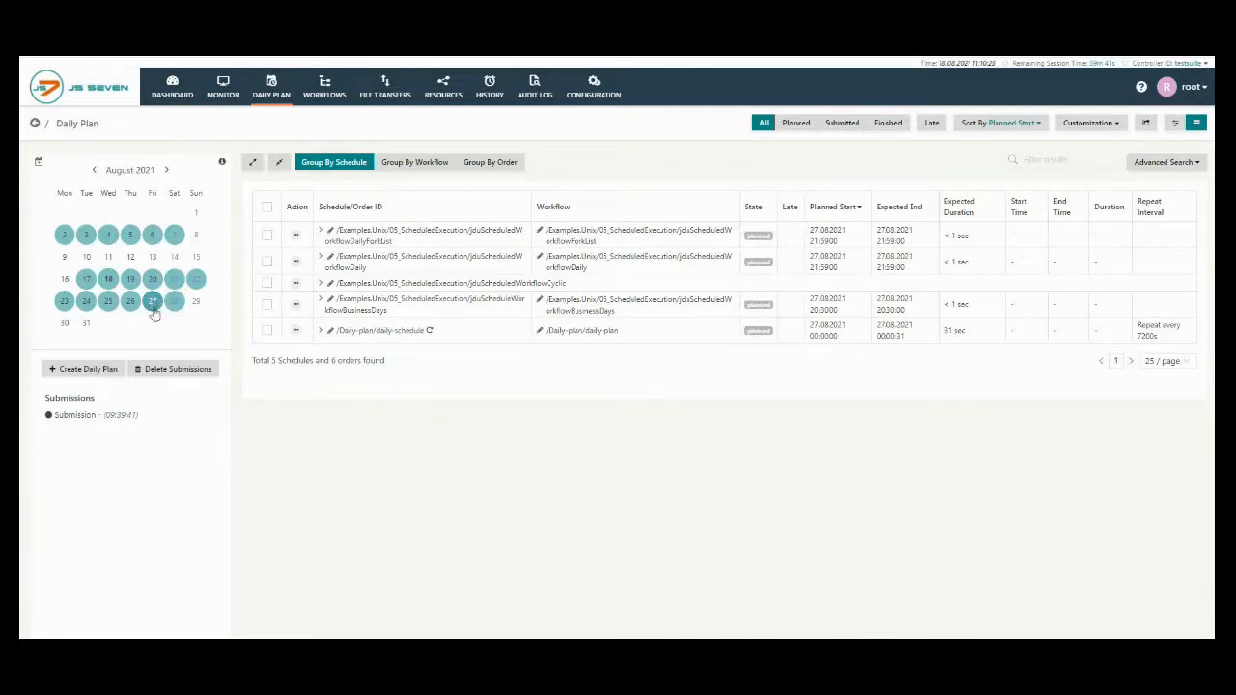
left_click(114, 280)
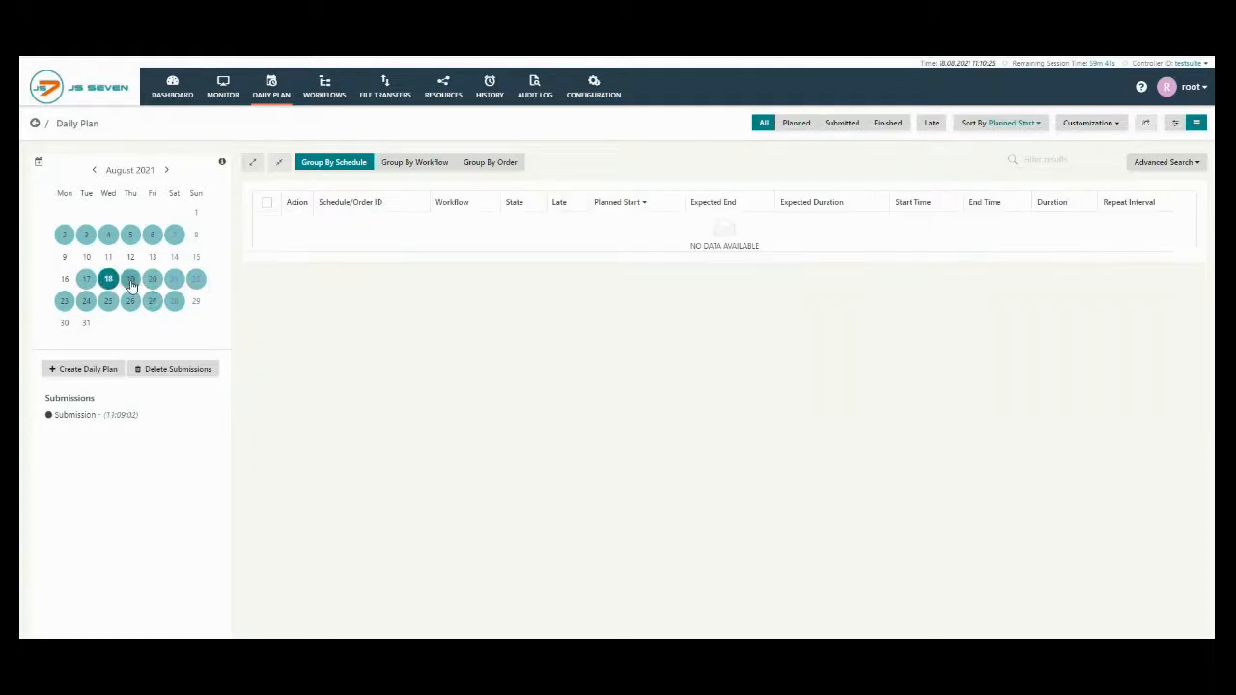
left_click(152, 280)
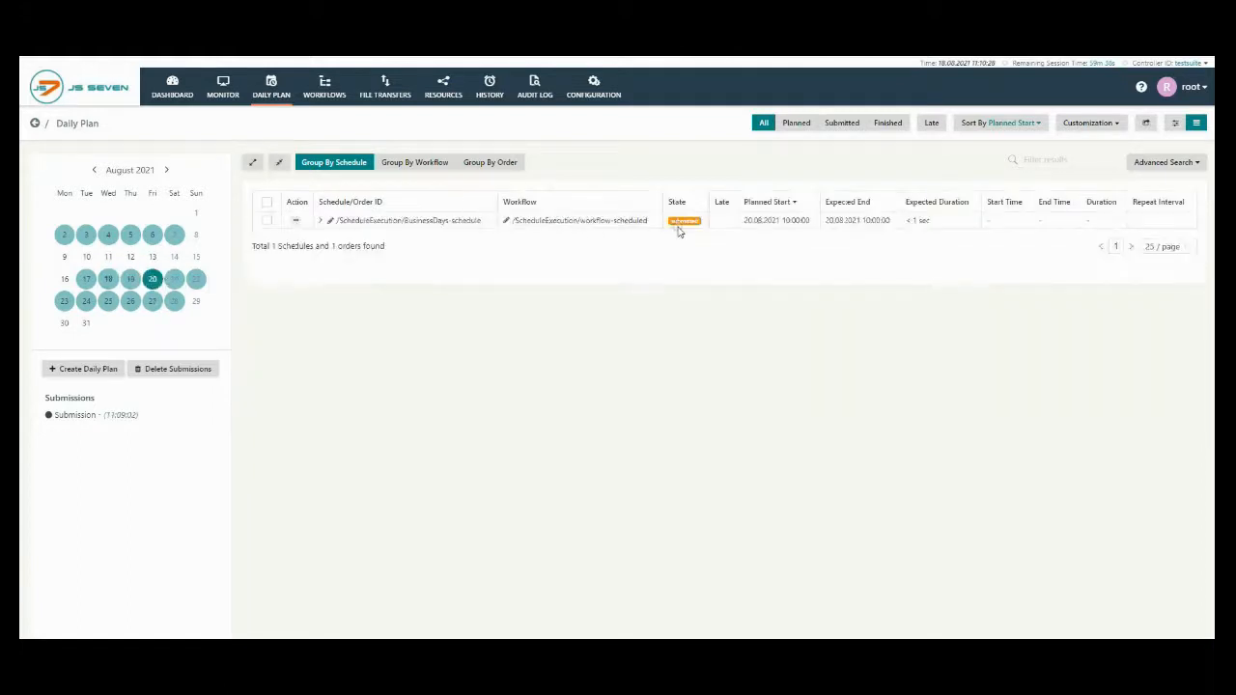